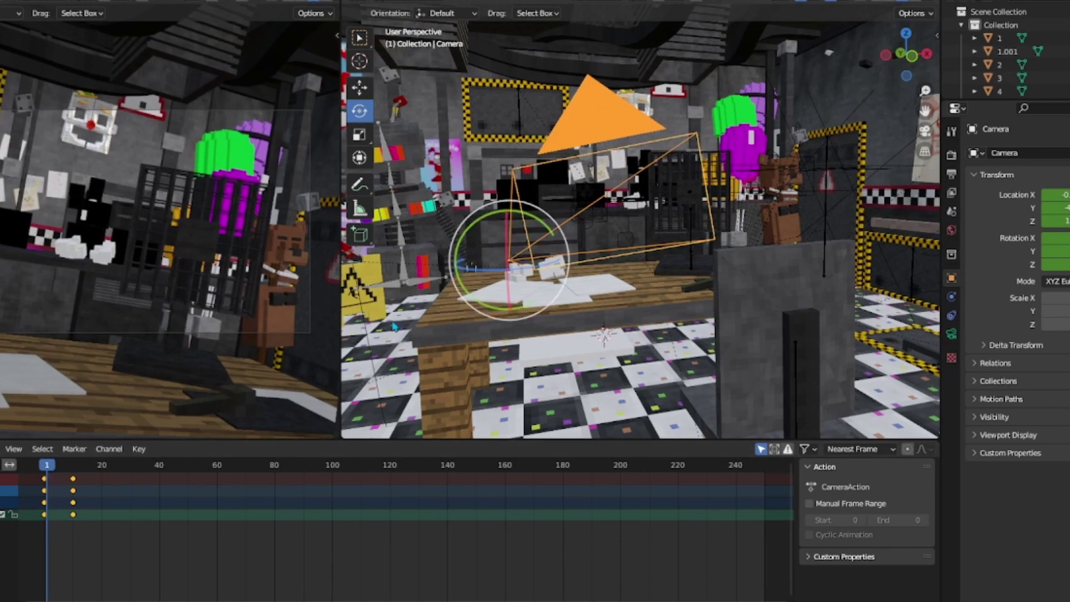
# - Keyframe the camera at frame 1 and rotate it further at frames 10 and 13 to animate the turn towards the fan
pyautogui.press('i')
pyautogui.click(303, 340)
pyautogui.moveTo(50, 467); pyautogui.dragTo(77, 468)
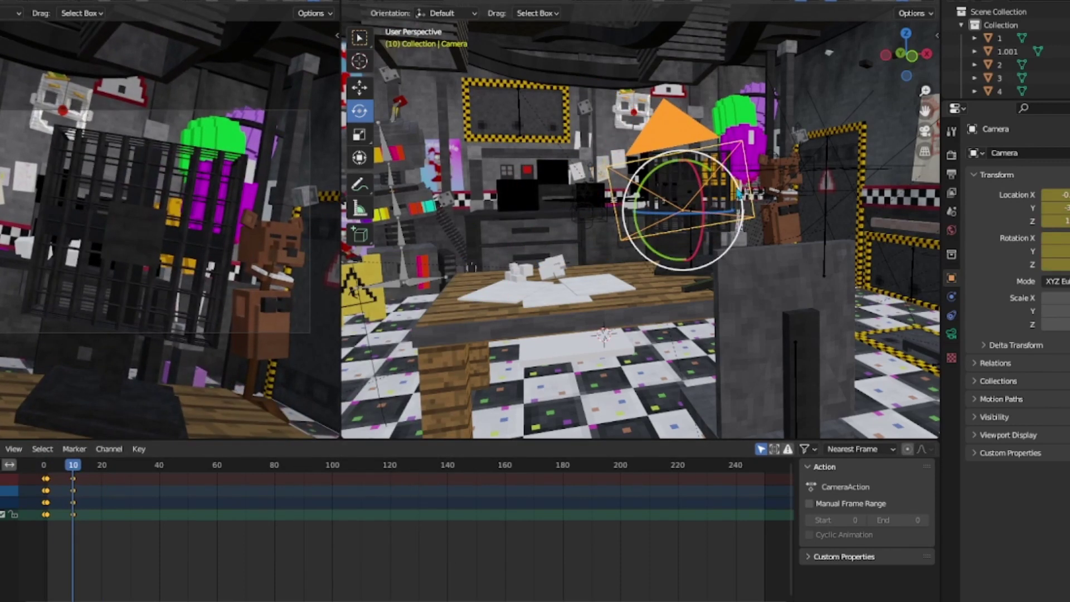
pyautogui.moveTo(739, 192); pyautogui.dragTo(721, 162)
pyautogui.moveTo(73, 465); pyautogui.dragTo(82, 464)
pyautogui.moveTo(738, 193); pyautogui.dragTo(716, 161)
pyautogui.moveTo(82, 464); pyautogui.dragTo(46, 466)
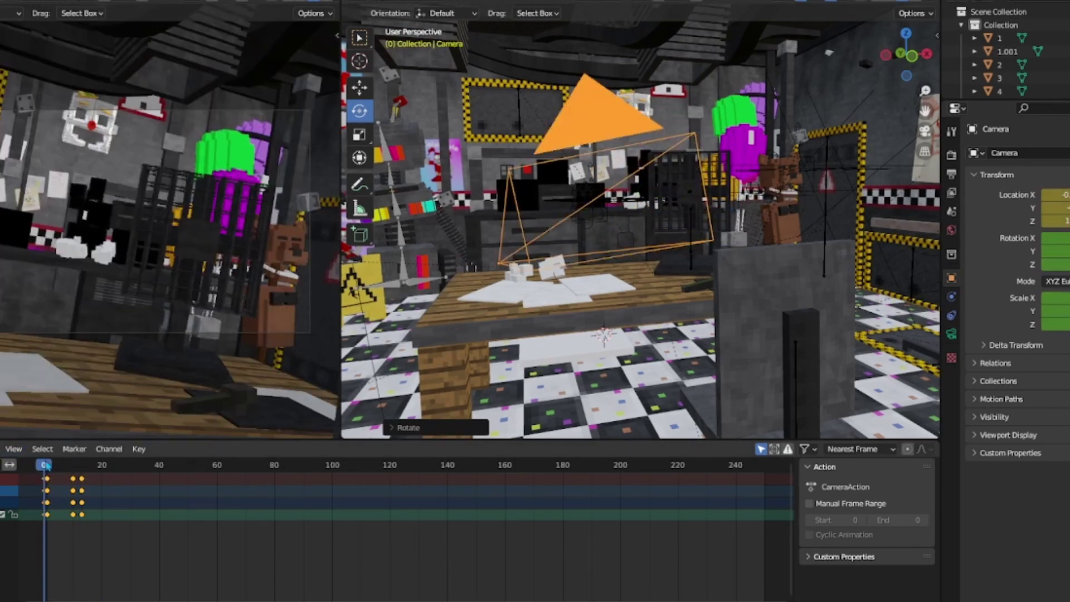
# - Animate the desk fan's Blade bone rotating in Pose Mode, with keyframes every 5 frames from frame 0 to 25
pyautogui.moveTo(503, 347); pyautogui.dragTo(435, 292, button='middle')
pyautogui.click(466, 207)
pyautogui.hotkey('ctrl', 'Tab')
pyautogui.press('i')
pyautogui.click(429, 296)
pyautogui.moveTo(45, 465); pyautogui.dragTo(73, 472)
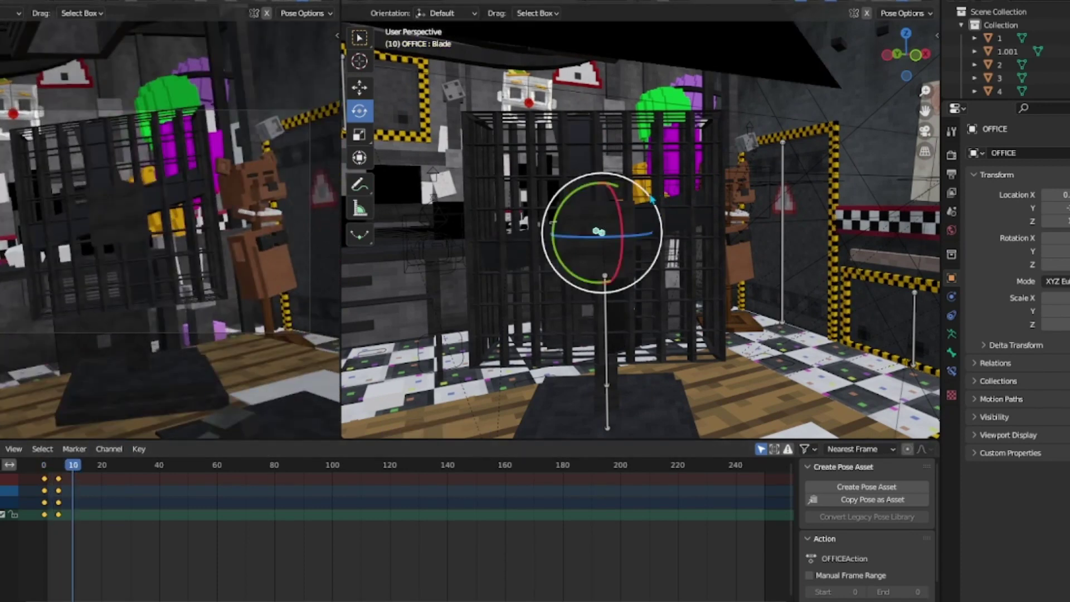
pyautogui.click(89, 471)
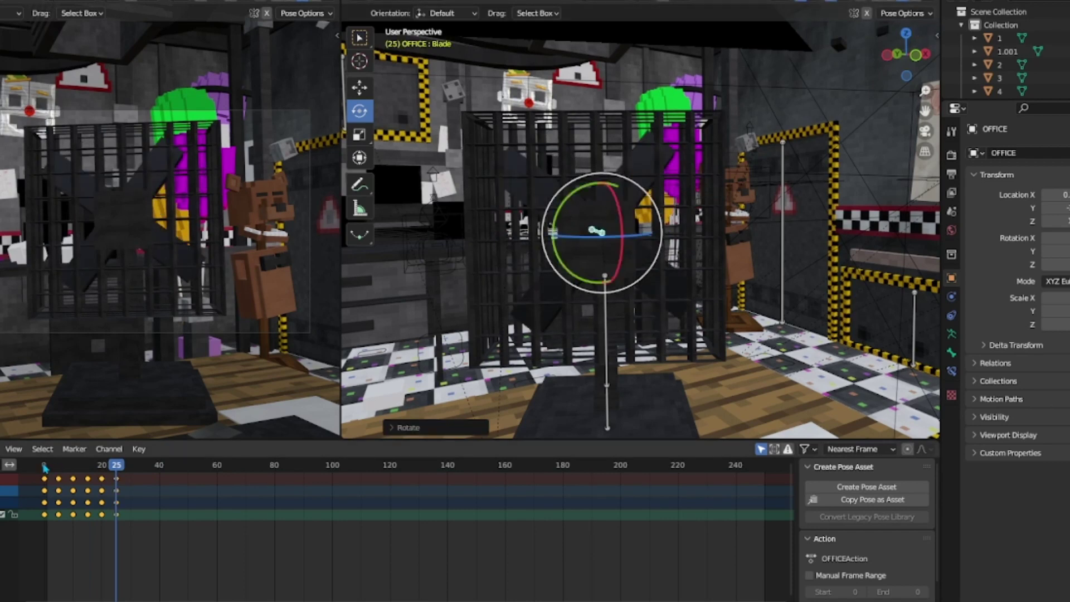
# - Duplicate the blade's rotation keyframes twice to extend the spin to about frame 71
pyautogui.press('space')
pyautogui.rightClick(102, 473)
pyautogui.click(87, 591)
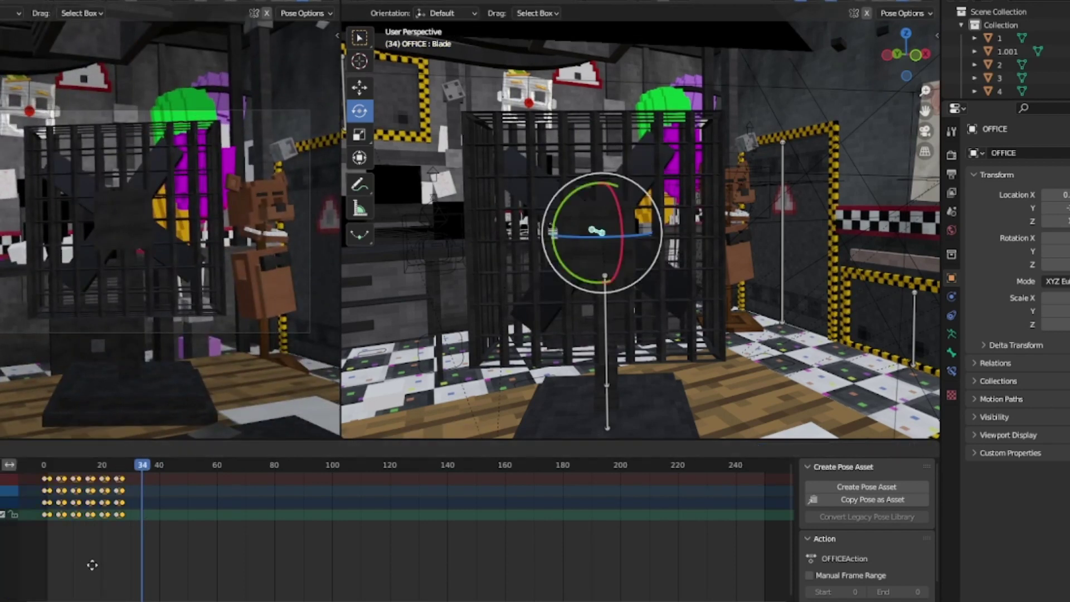
pyautogui.press('space')
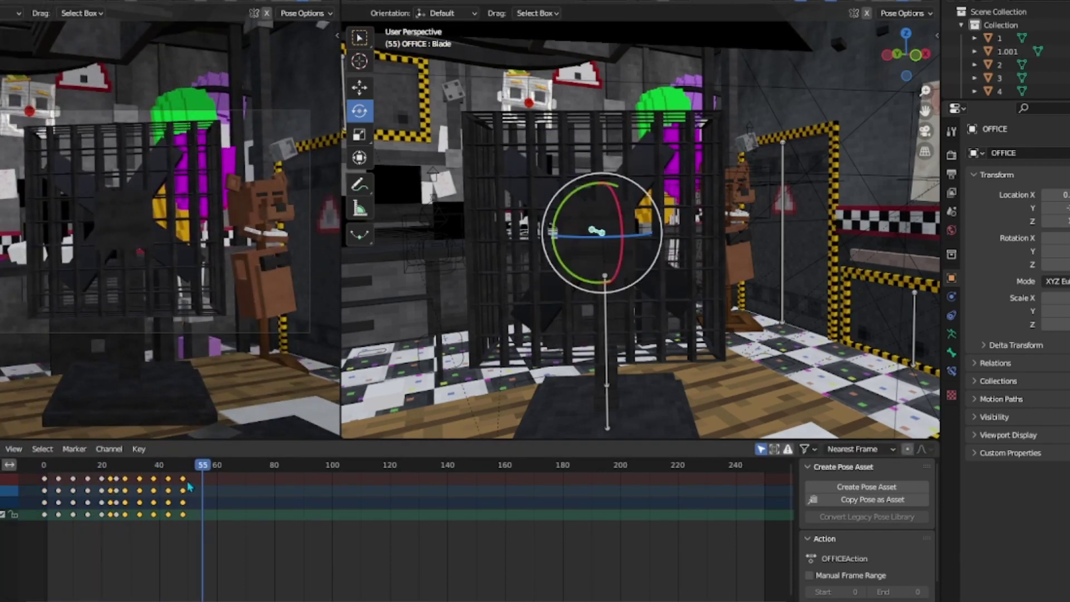
pyautogui.rightClick(188, 487)
pyautogui.click(186, 485)
pyautogui.click(231, 511)
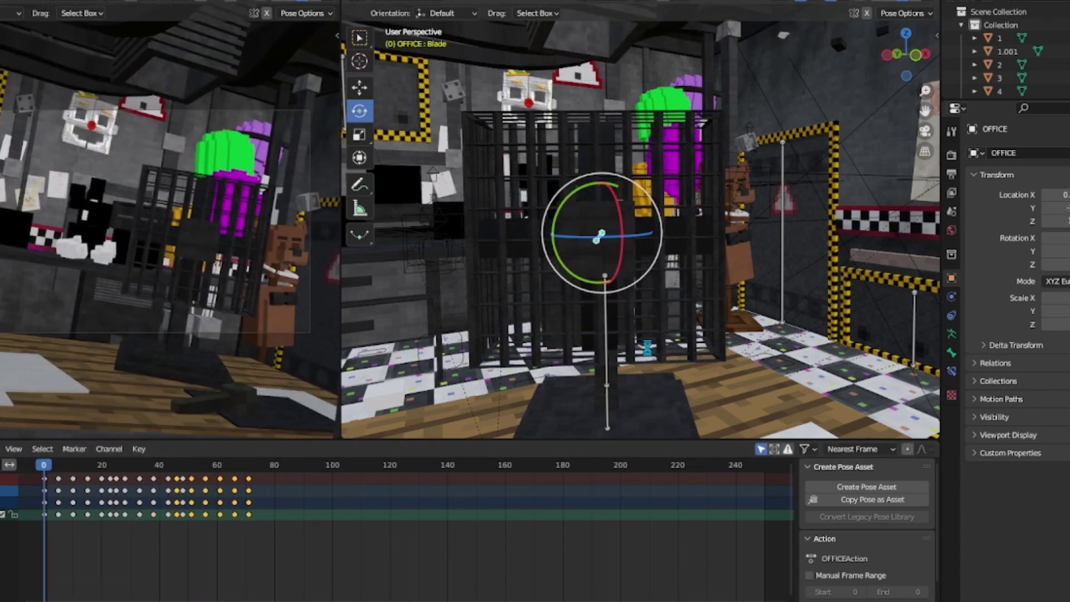
# - Play back the fan animation and duplicate the latest group of blade keyframes out to about frame 94
pyautogui.press('space')
pyautogui.press('space')
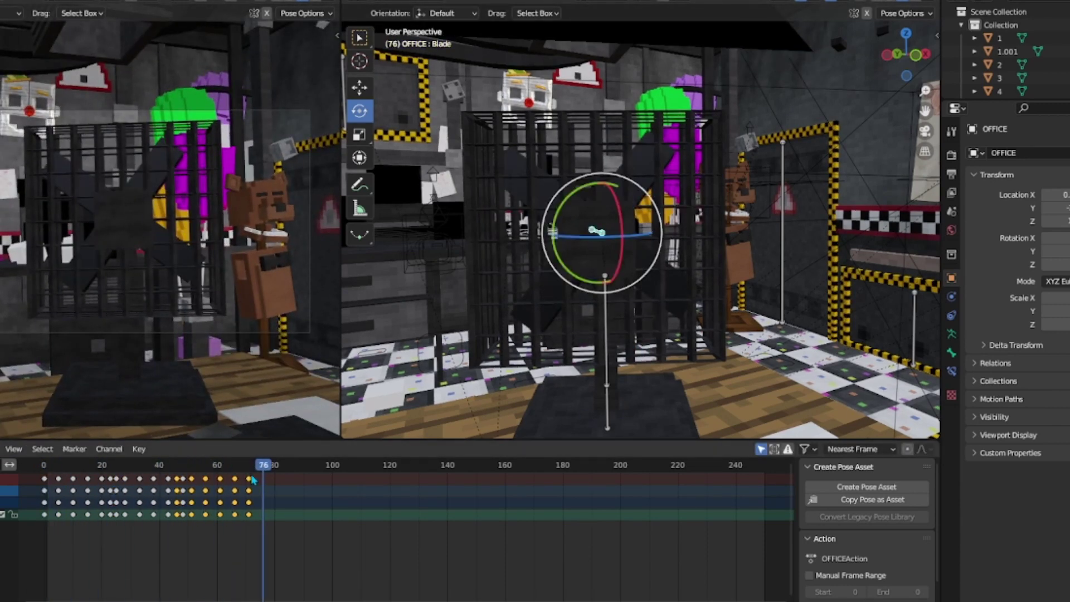
pyautogui.hotkey('shift', 'd')
pyautogui.click(315, 491)
pyautogui.press('space')
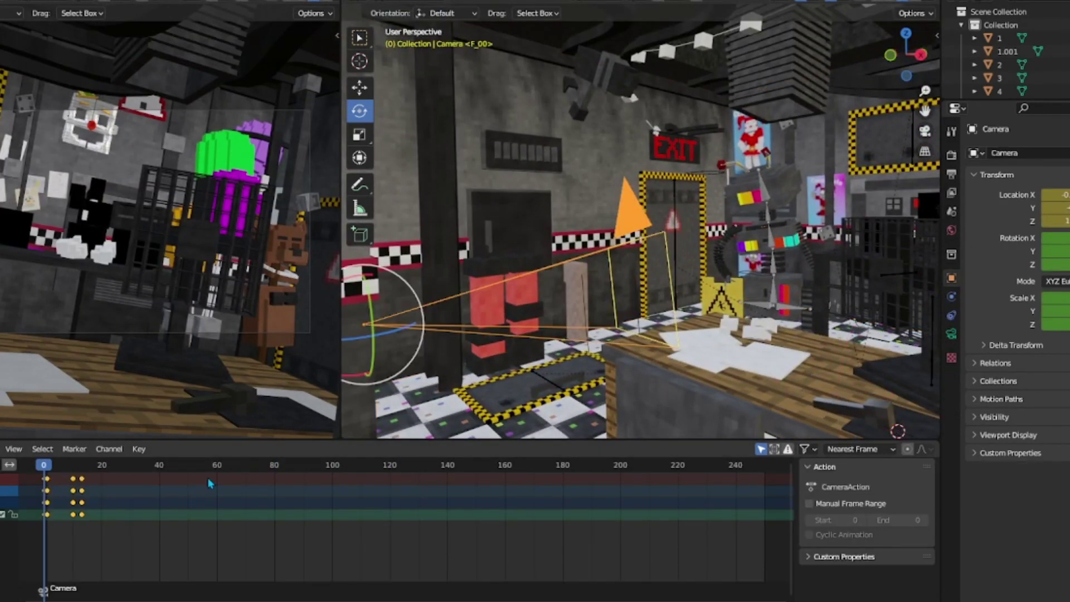
# - Duplicate the blade keyframes once more to about frame 117 and play the spin from the start
pyautogui.press('space')
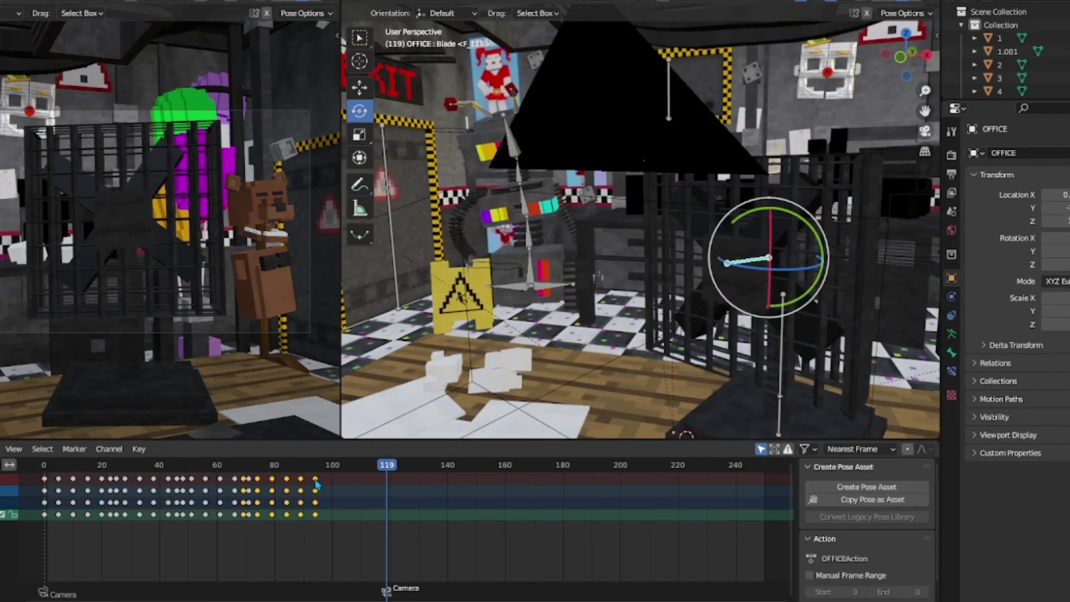
pyautogui.rightClick(316, 480)
pyautogui.click(316, 480)
pyautogui.press('space')
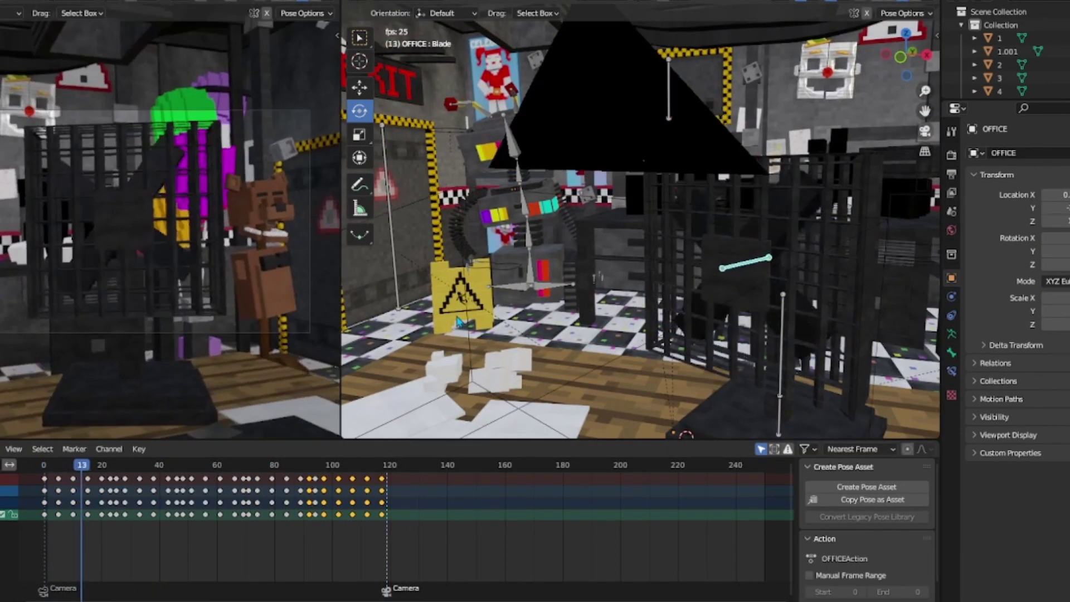
pyautogui.press('space')
pyautogui.hotkey('shift', 'Left')
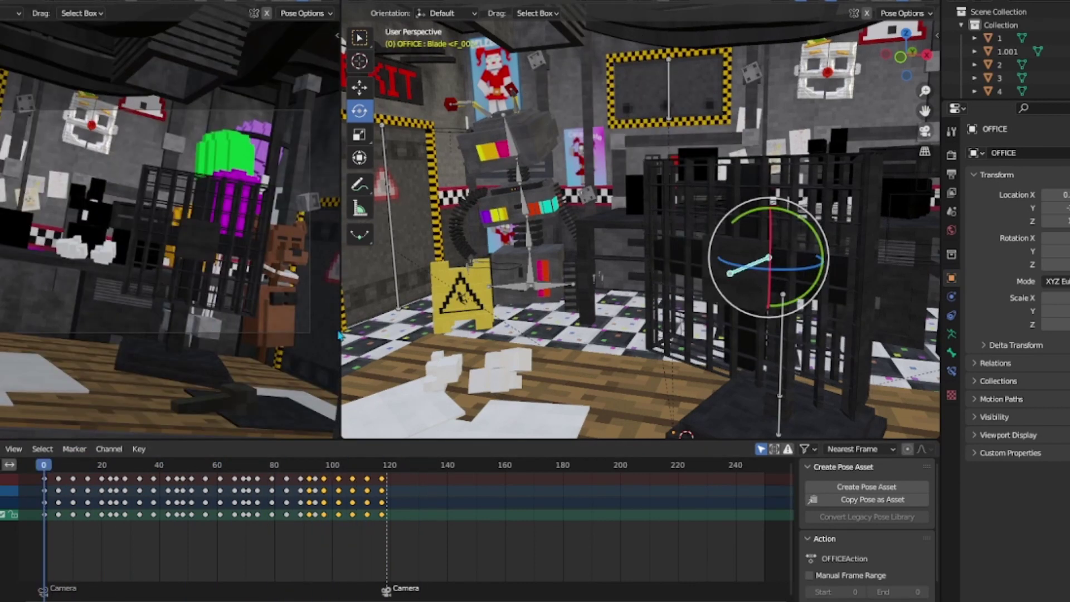
# - Select the camera and insert a keyframe holding its view of the fan at frame 25
pyautogui.moveTo(613, 250); pyautogui.dragTo(412, 203, button='middle')
pyautogui.click(730, 151)
pyautogui.click(116, 468)
pyautogui.press('i')
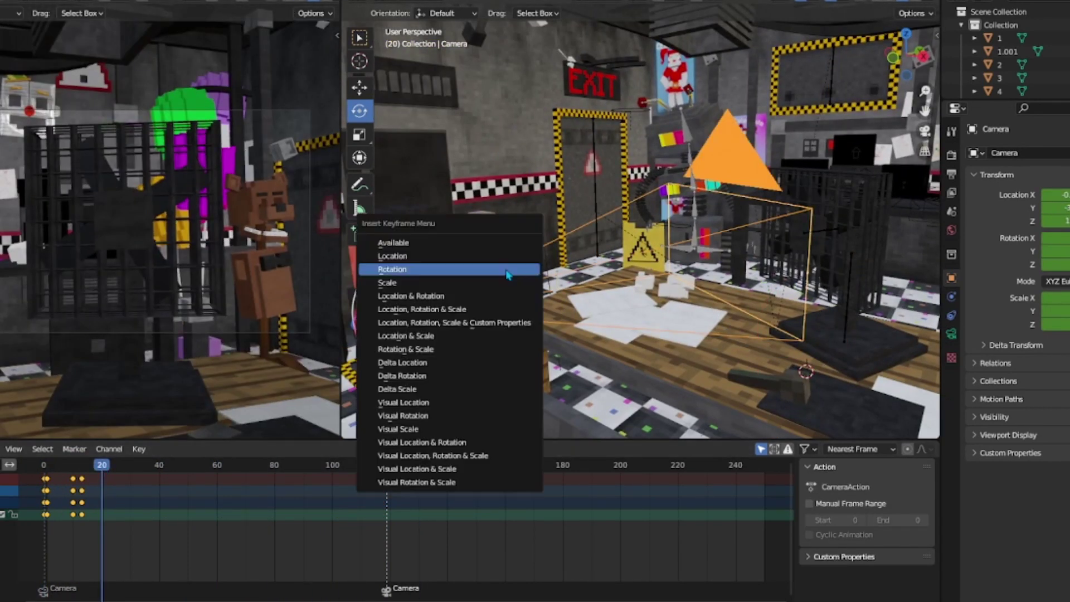
pyautogui.press('Escape')
pyautogui.press('i')
pyautogui.click(490, 340)
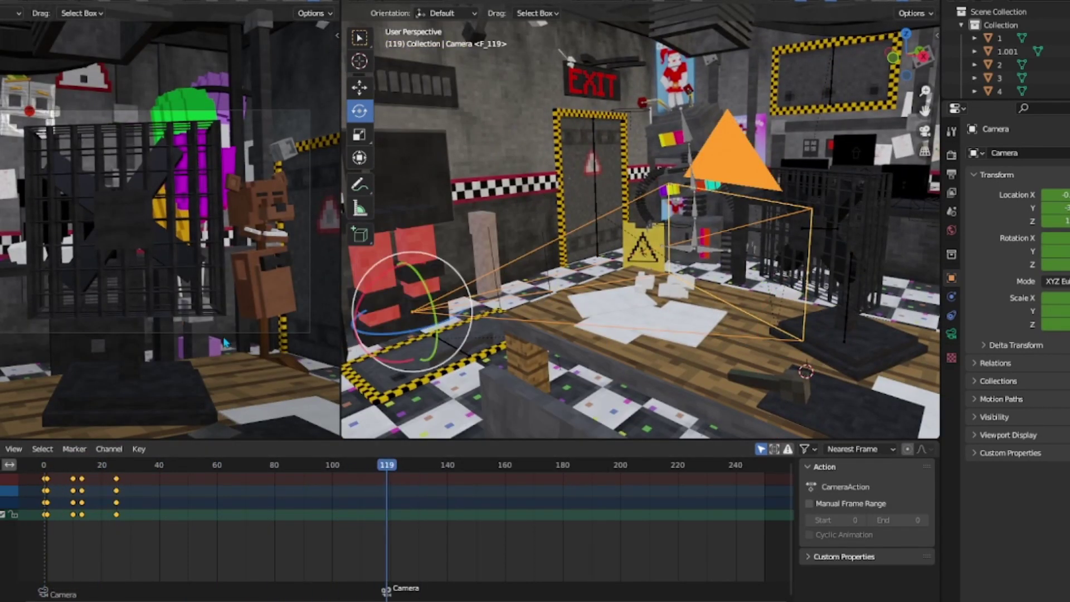
# - Keyframe the camera moved close to the fan at frame 119 and play back the push-in
pyautogui.moveTo(225, 342); pyautogui.dragTo(167, 312, button='middle')
pyautogui.click(45, 468)
pyautogui.press('space')
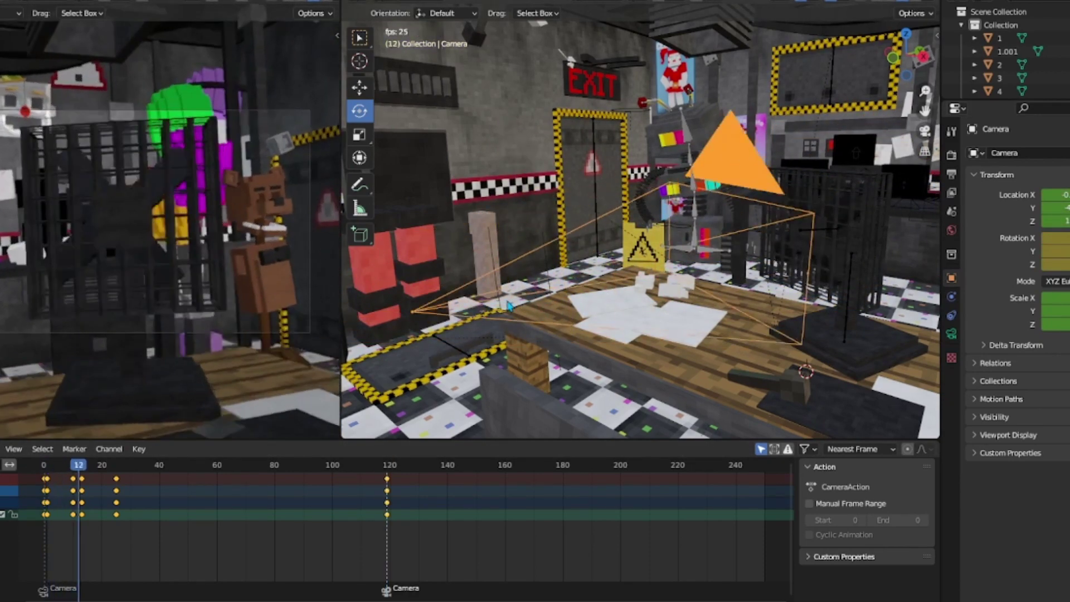
pyautogui.press('space')
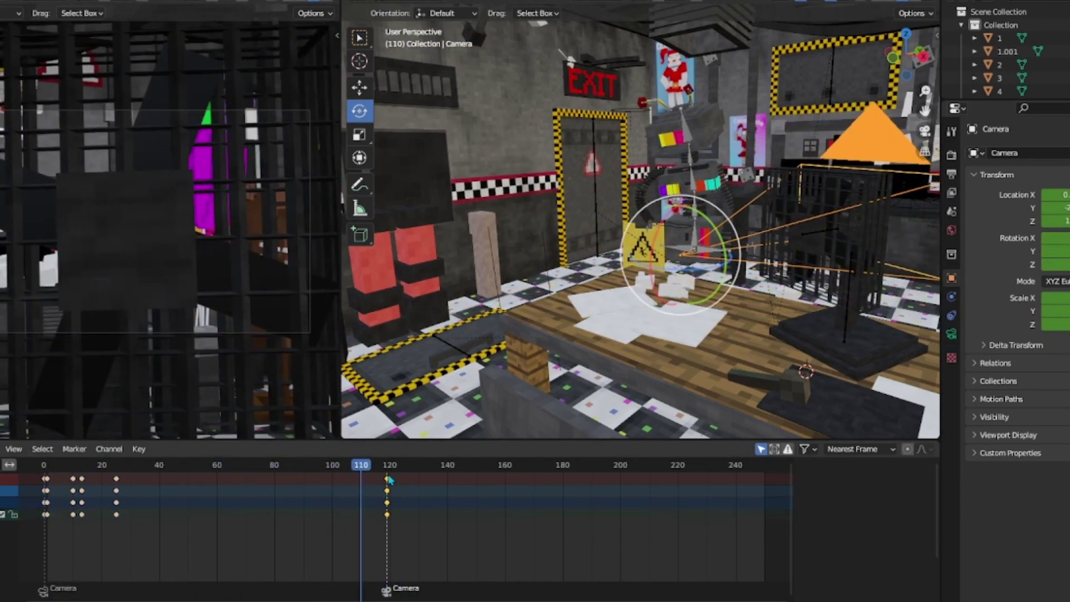
# - Keyframe the camera at frame 110, tilt it up to the dark ceiling at frame 118, and play back the shot
pyautogui.press('n')
pyautogui.click(386, 477)
pyautogui.hotkey('shift', 's')
pyautogui.click(386, 474)
pyautogui.click(384, 469)
pyautogui.moveTo(641, 279); pyautogui.dragTo(569, 262, button='middle')
pyautogui.press('i')
pyautogui.hotkey('shift', 'Left')
pyautogui.press('space')
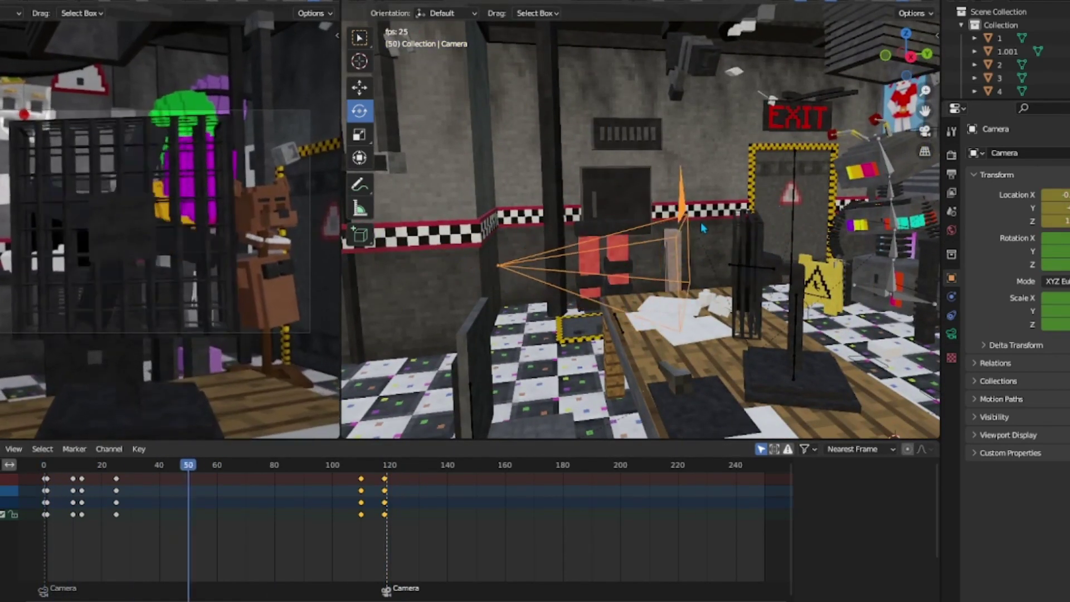
pyautogui.press('space')
# - Append all the objects from Freddy_Fazbear.blend to the scene at frame 120
pyautogui.press('Down')
pyautogui.moveTo(700, 221); pyautogui.dragTo(668, 223, button='middle')
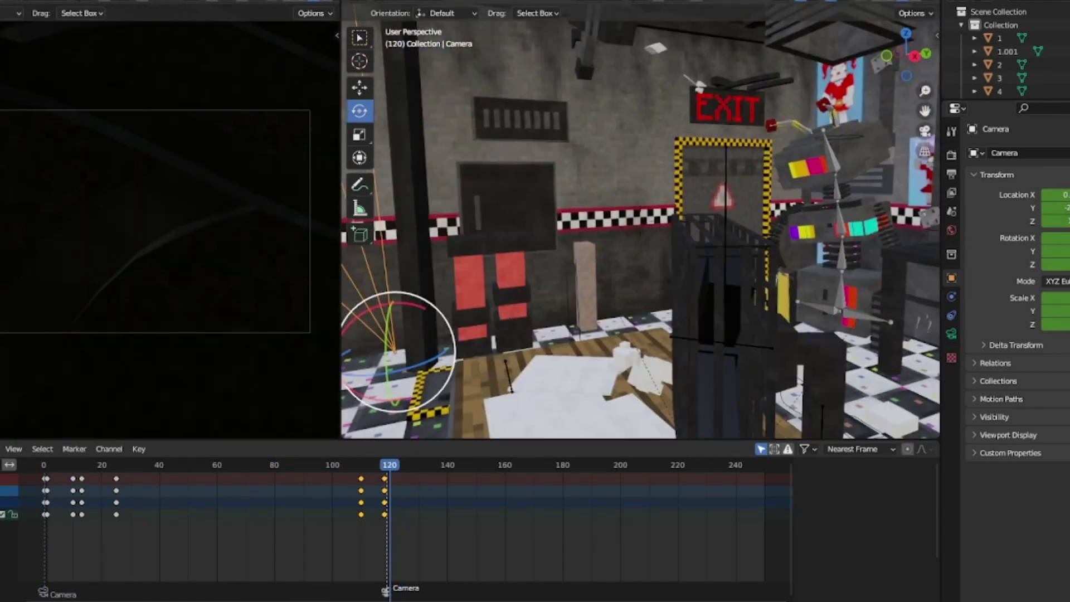
pyautogui.click(14, 125)
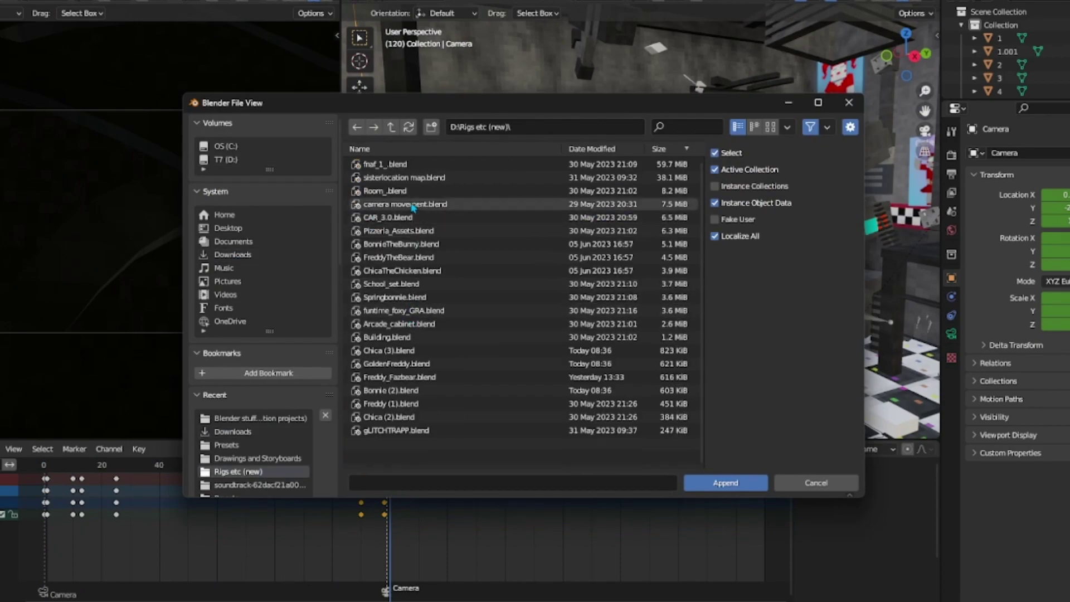
pyautogui.doubleClick(415, 378)
pyautogui.doubleClick(390, 284)
pyautogui.press('a')
pyautogui.click(726, 482)
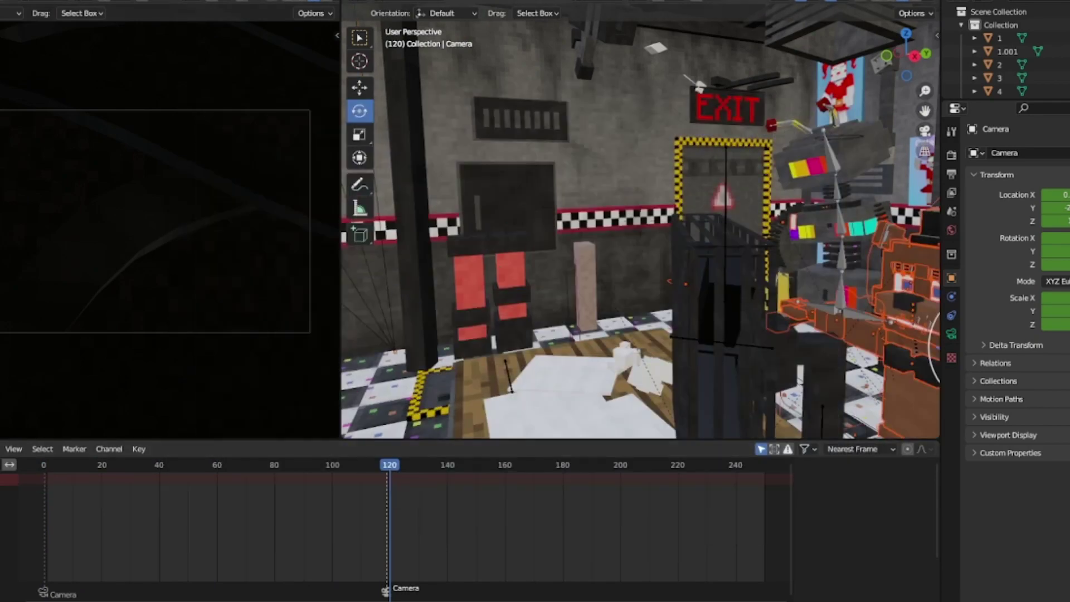
# - Delete the unwanted set pieces appended with Freddy, including the round table and the wall
pyautogui.press('KP_Decimal')
pyautogui.scroll(-3, 640, 234)
pyautogui.moveTo(641, 234); pyautogui.dragTo(772, 296, button='middle')
pyautogui.scroll(3, 637, 217)
pyautogui.scroll(-4, 635, 217)
pyautogui.scroll(3, 789, 251)
pyautogui.scroll(-4, 789, 251)
pyautogui.scroll(3, 767, 311)
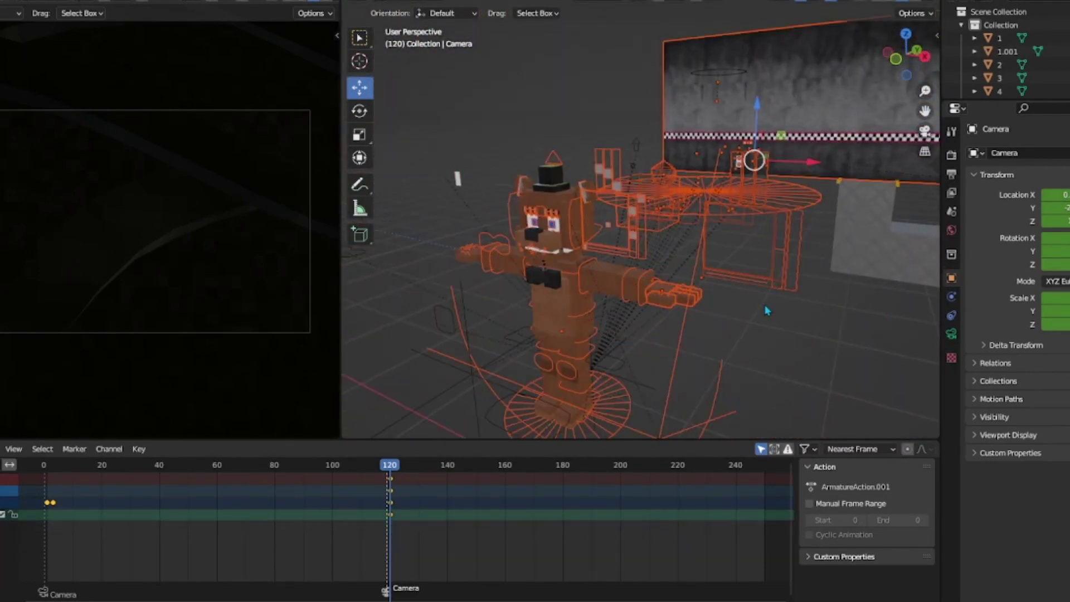
pyautogui.click(739, 254)
pyautogui.scroll(-2, 693, 218)
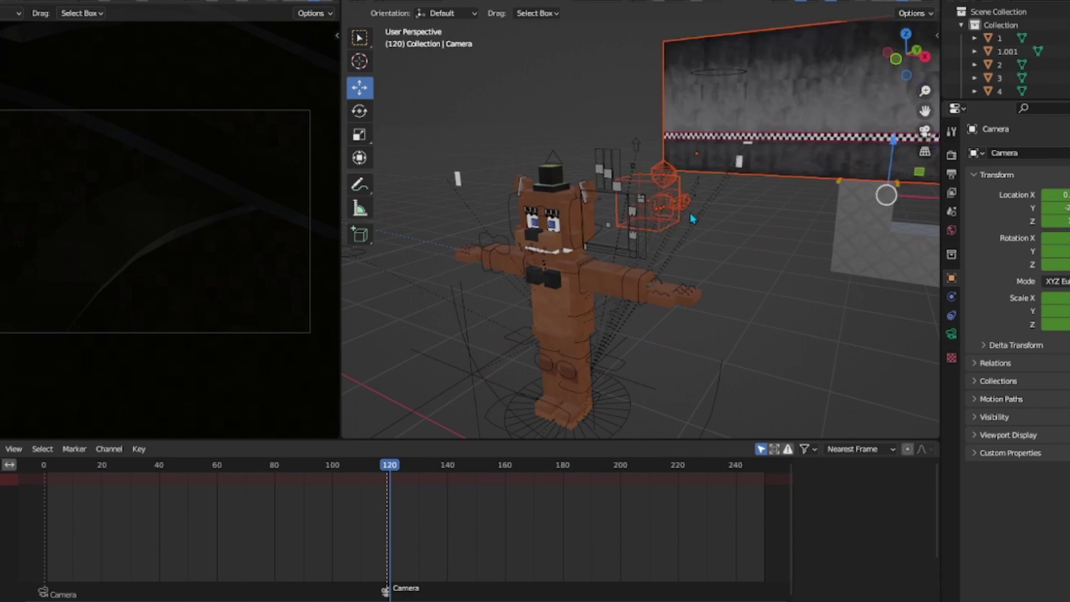
pyautogui.scroll(5, 692, 218)
pyautogui.moveTo(692, 218); pyautogui.dragTo(573, 100, button='middle')
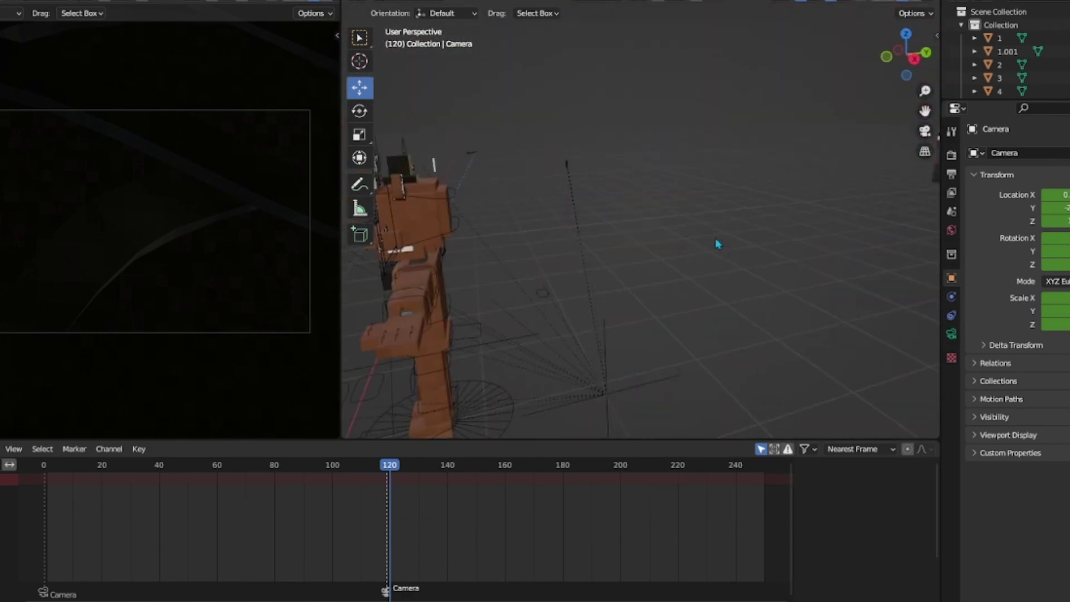
# - Remove the leftover BODY.MESHES.001 empty and the helper beside Freddy
pyautogui.moveTo(718, 244); pyautogui.dragTo(572, 330, button='middle')
pyautogui.click(572, 330)
pyautogui.click(572, 330)
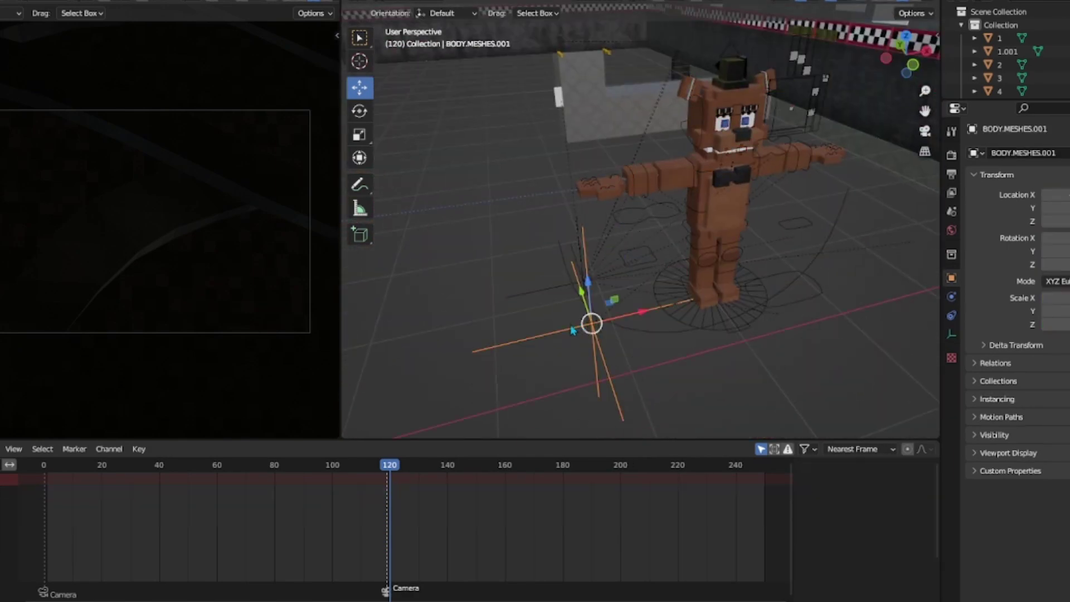
pyautogui.scroll(-1, 579, 281)
pyautogui.click(628, 265)
# - Move the Freddy Fazbear rig into the checkered-floor hallway beside the green table and resize it
pyautogui.scroll(-3, 627, 259)
pyautogui.click(550, 236)
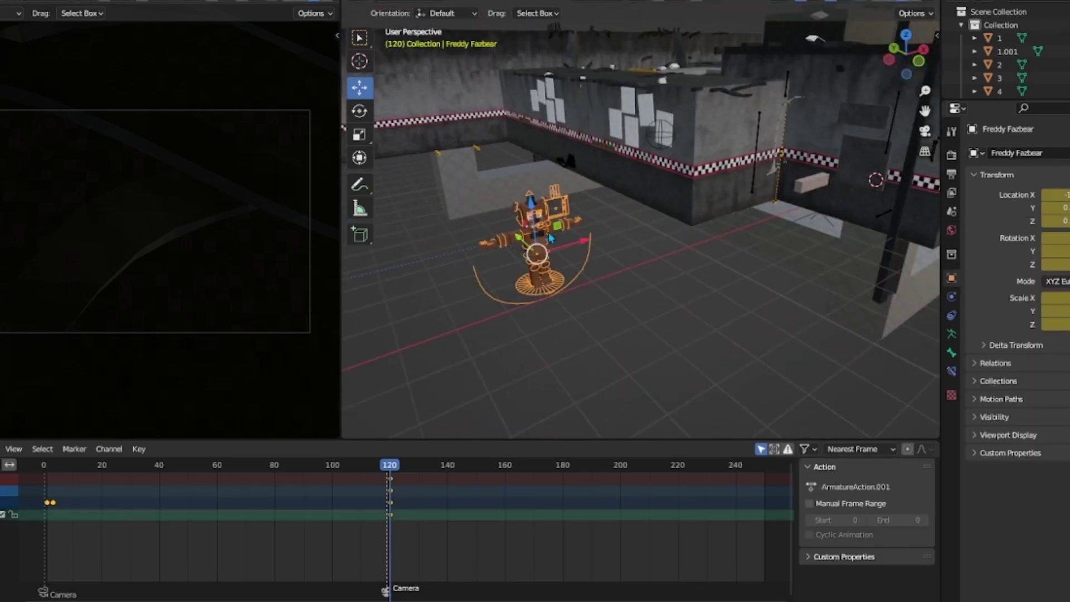
pyautogui.press('g')
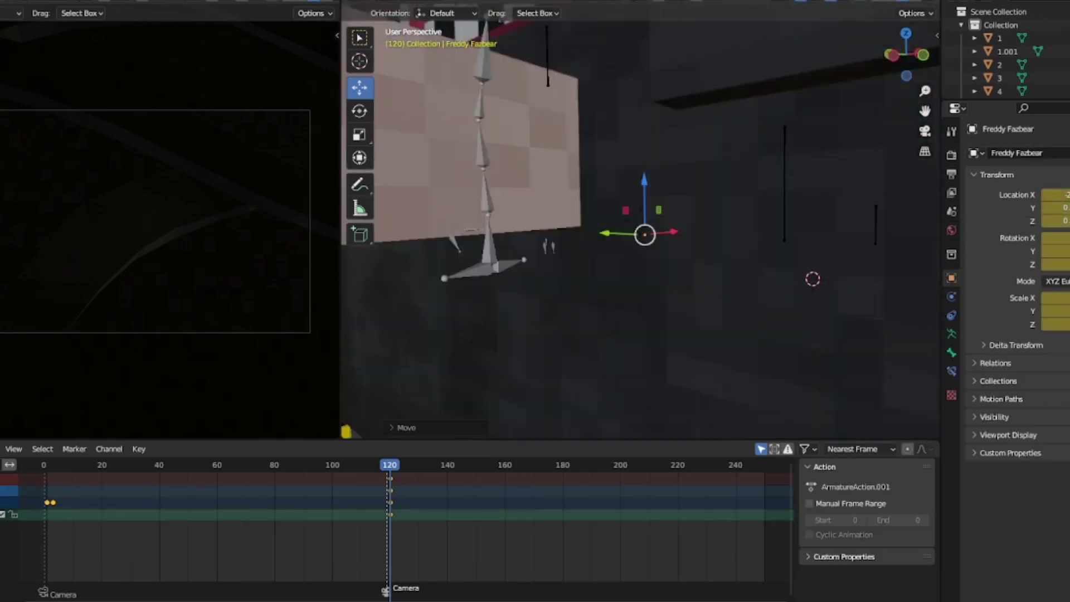
pyautogui.press('Return')
pyautogui.press('g')
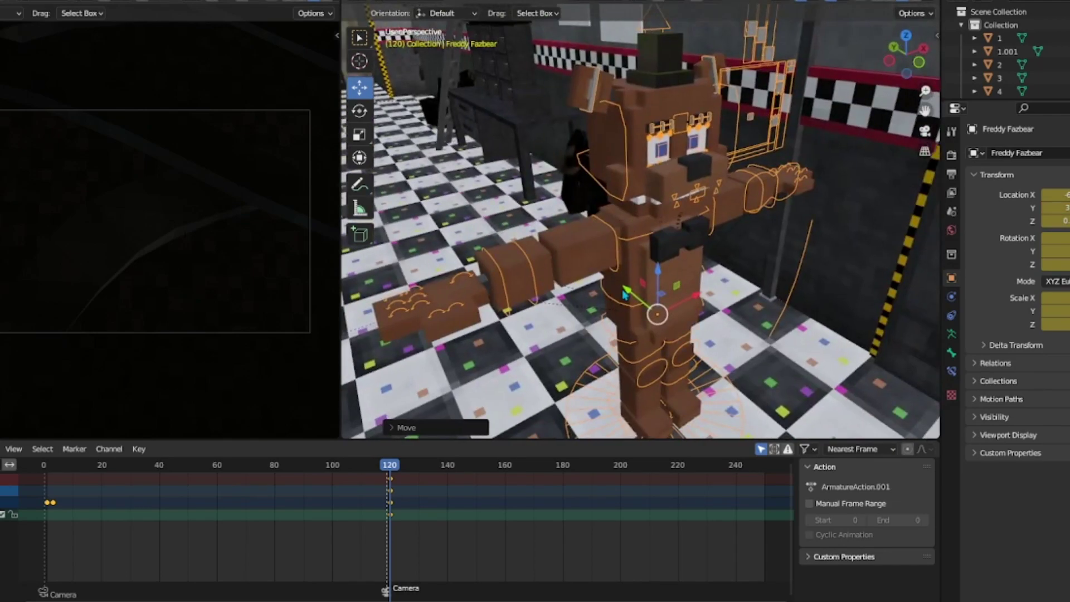
pyautogui.click(561, 180)
pyautogui.hotkey('shift', '`')
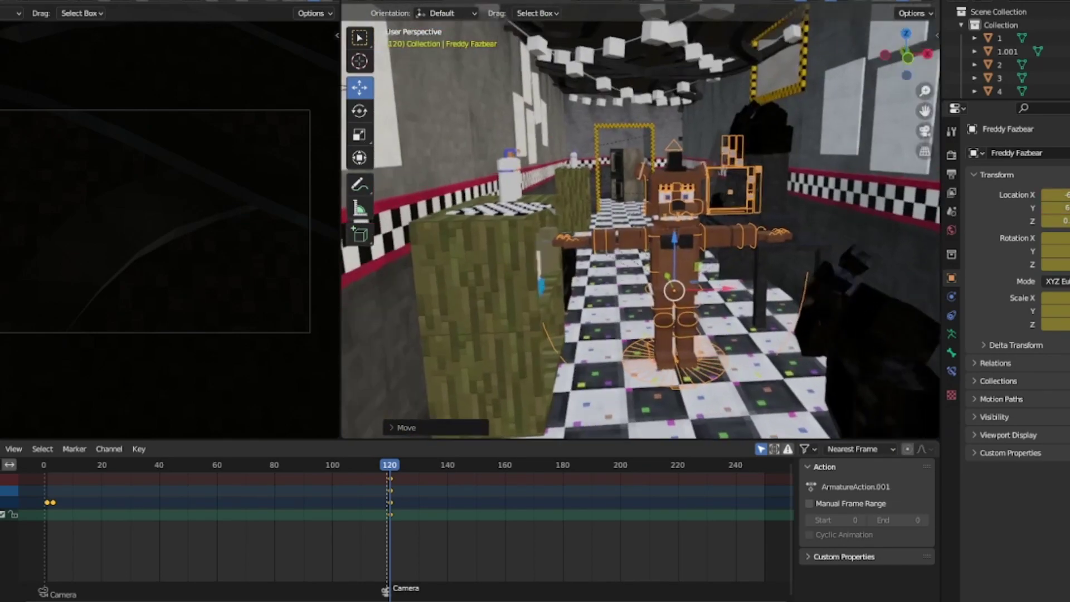
pyautogui.press('s')
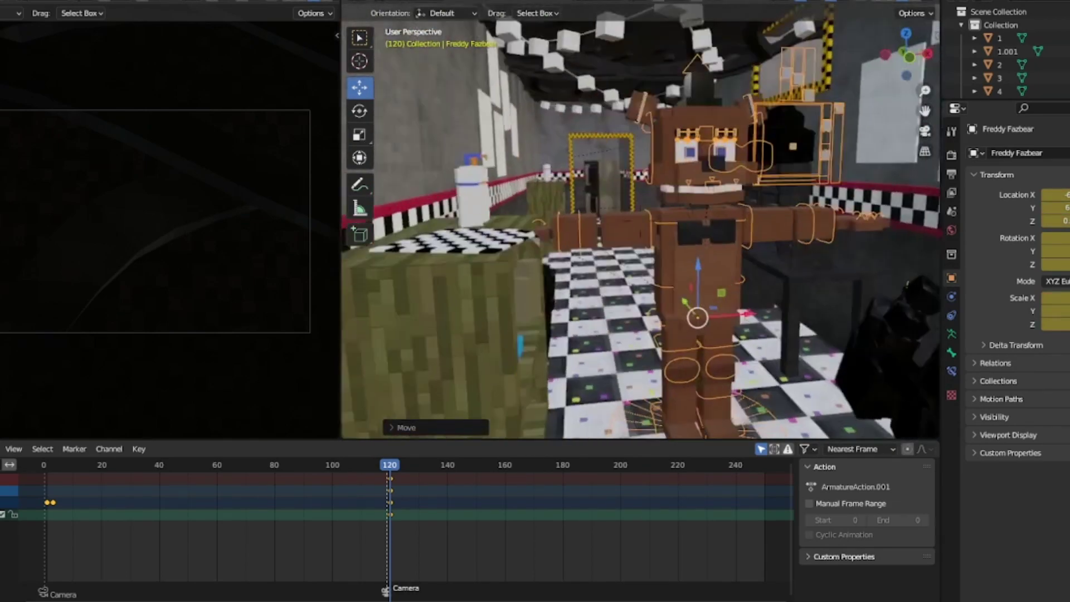
pyautogui.click(726, 298)
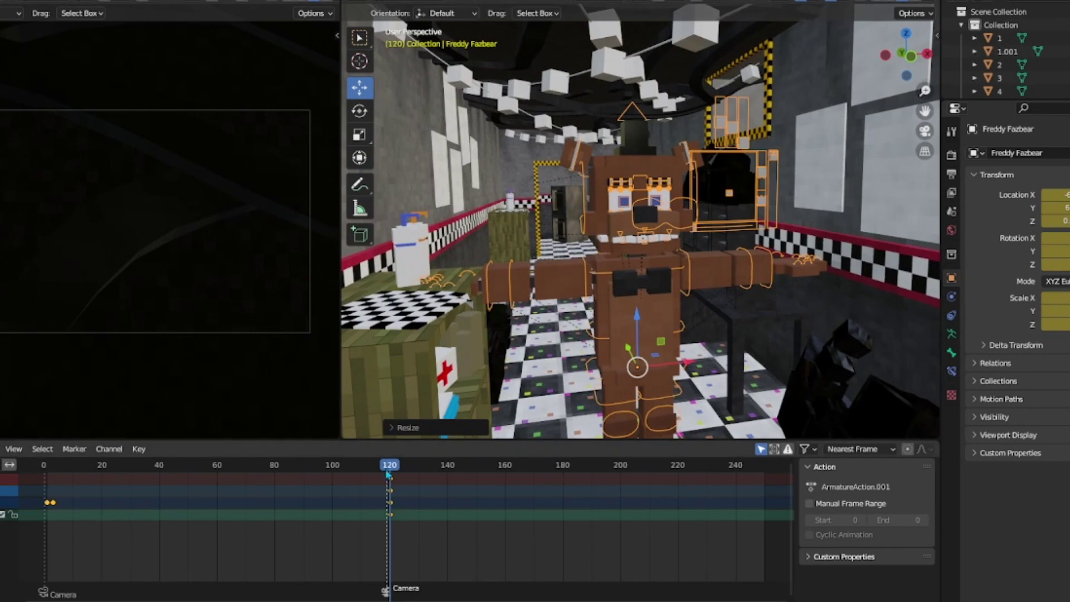
# - Add a second camera, bind it to a timeline marker at frame 120, and align it to the view facing Freddy
pyautogui.moveTo(389, 472); pyautogui.dragTo(397, 527)
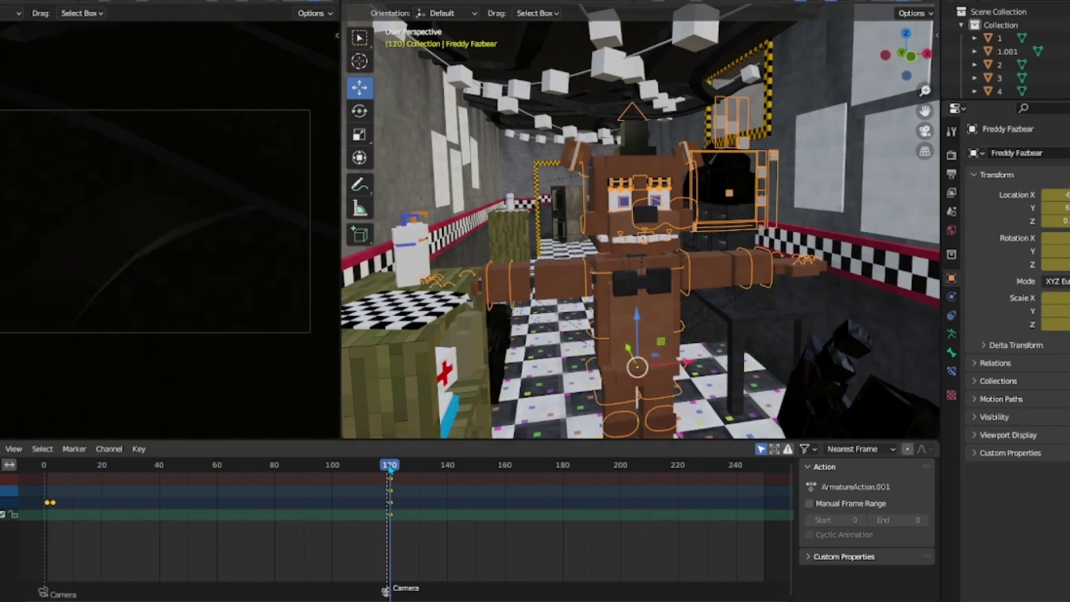
pyautogui.hotkey('shift', 'a')
pyautogui.click(363, 344)
pyautogui.hotkey('ctrl', 'b')
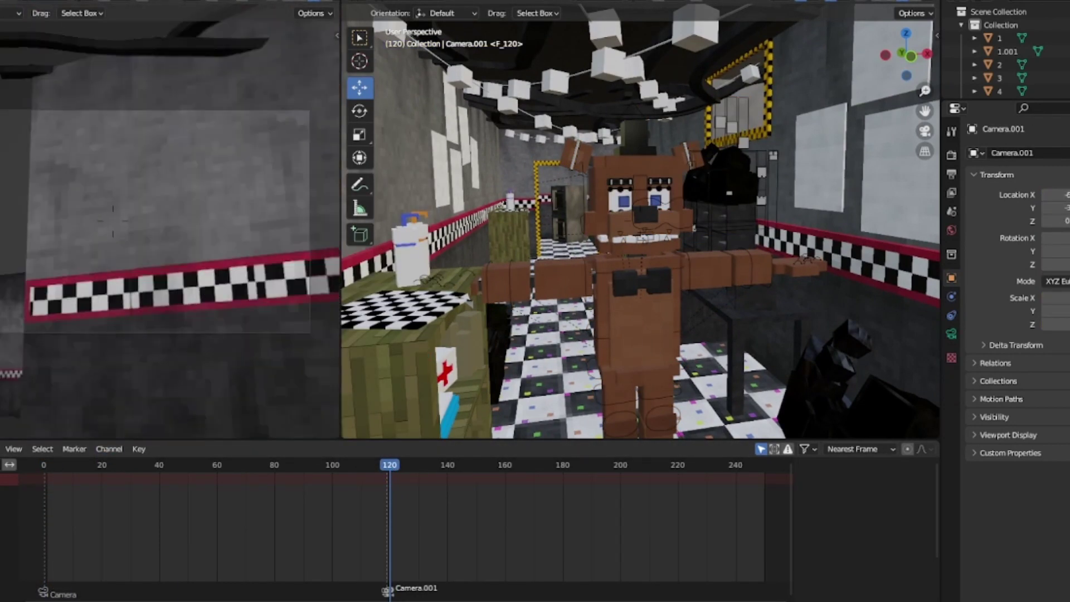
pyautogui.press('ctrl+alt+KP_0')
# - Tilt the new camera up towards the ceiling, keyframe it at frame 120, and go to frame 130
pyautogui.press('i')
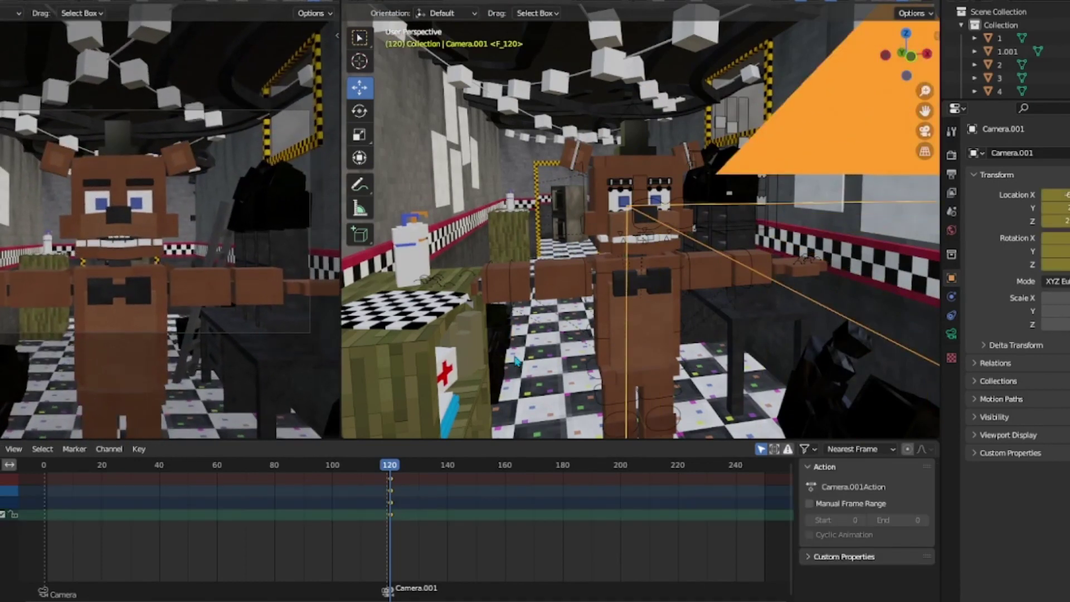
pyautogui.moveTo(515, 361); pyautogui.dragTo(341, 99, button='middle')
pyautogui.moveTo(741, 206); pyautogui.dragTo(741, 200, button='middle')
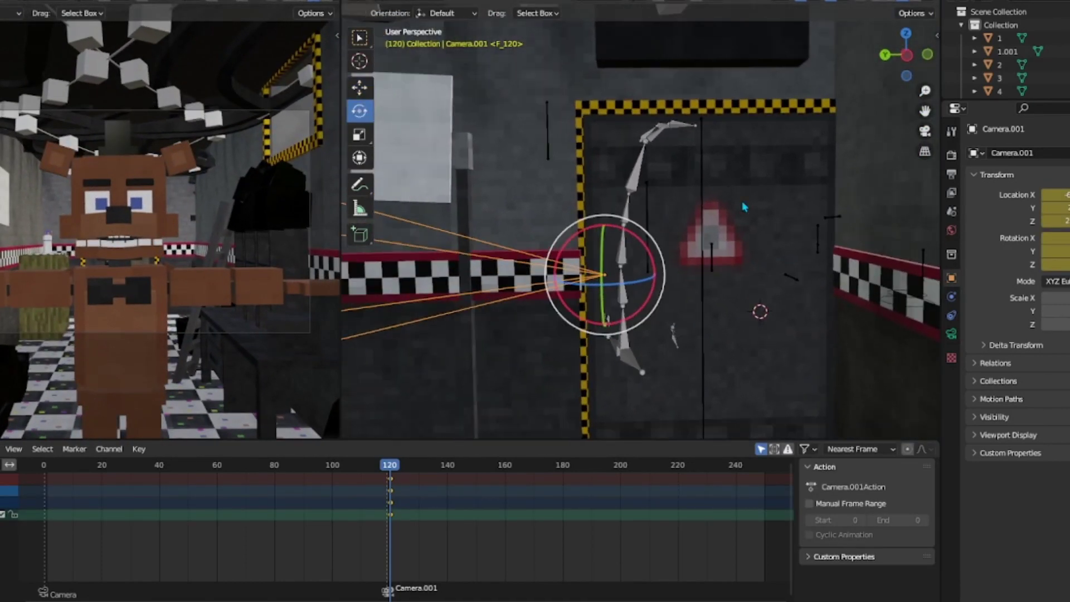
pyautogui.moveTo(619, 233); pyautogui.dragTo(563, 245)
pyautogui.press('i')
pyautogui.click(362, 386)
pyautogui.click(417, 468)
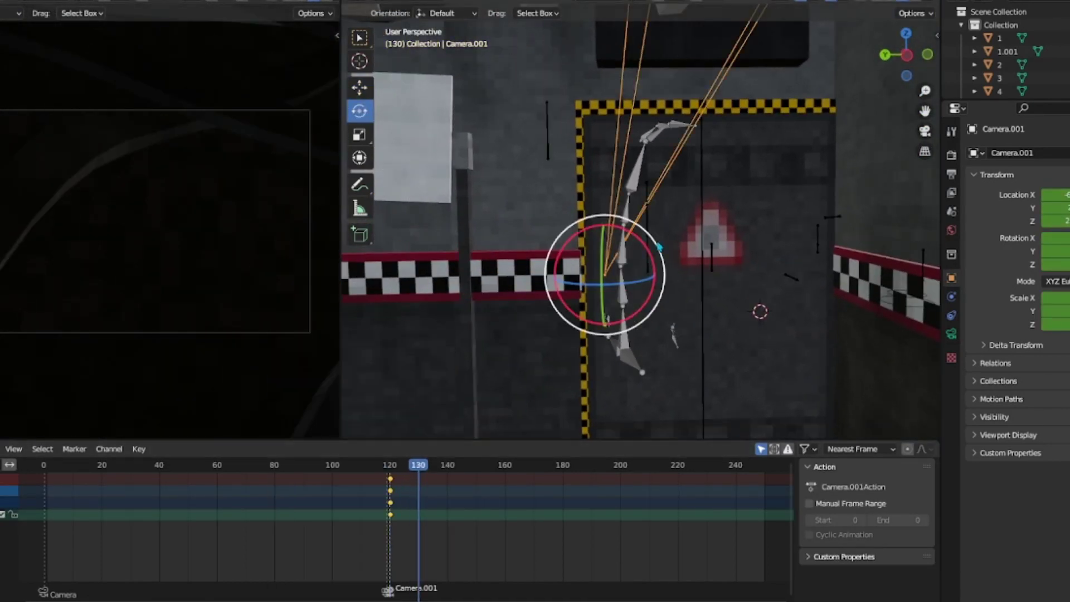
# - Rotate Camera.001 down to face Freddy at frame 130, keyframe it, and play back the camera move
pyautogui.moveTo(660, 247); pyautogui.dragTo(551, 222)
pyautogui.press('i')
pyautogui.hotkey('shift', 'Left')
pyautogui.press('space')
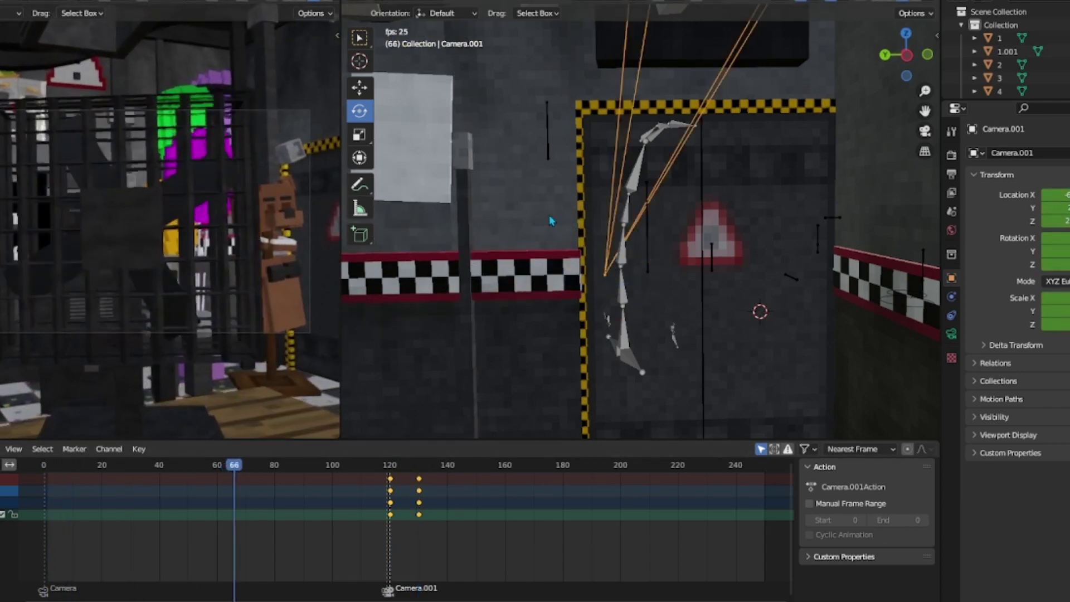
pyautogui.press('space')
pyautogui.moveTo(550, 221); pyautogui.dragTo(72, 306, button='middle')
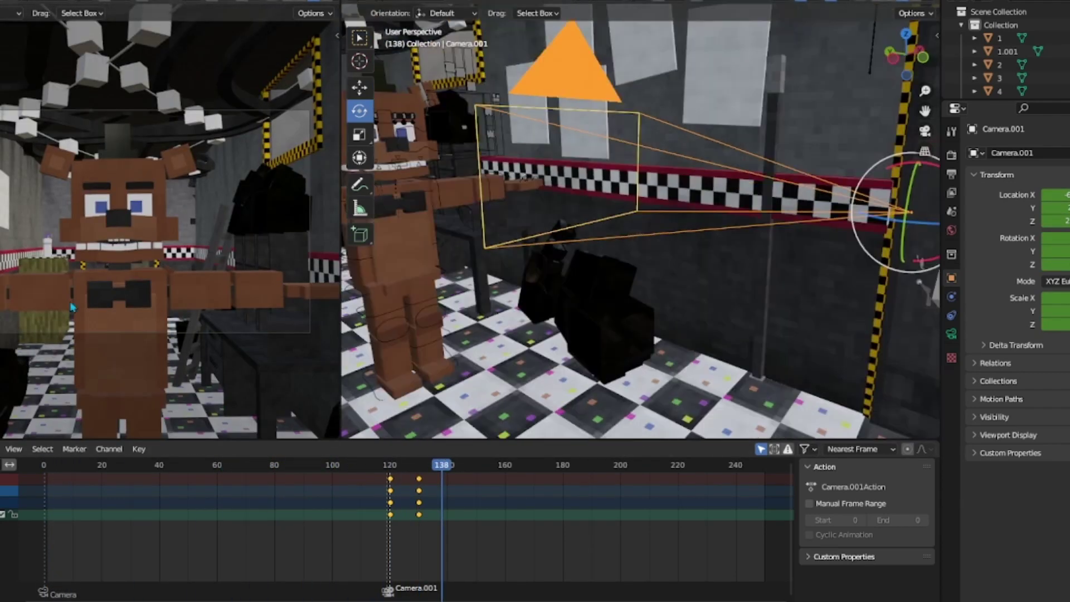
# - Put the Freddy Fazbear rig in Pose Mode at frame 0 and lower the inner ends of both eyebrows
pyautogui.hotkey('shift', 'Left')
pyautogui.click(394, 311)
pyautogui.hotkey('ctrl', 'Tab')
pyautogui.press('KP_Decimal')
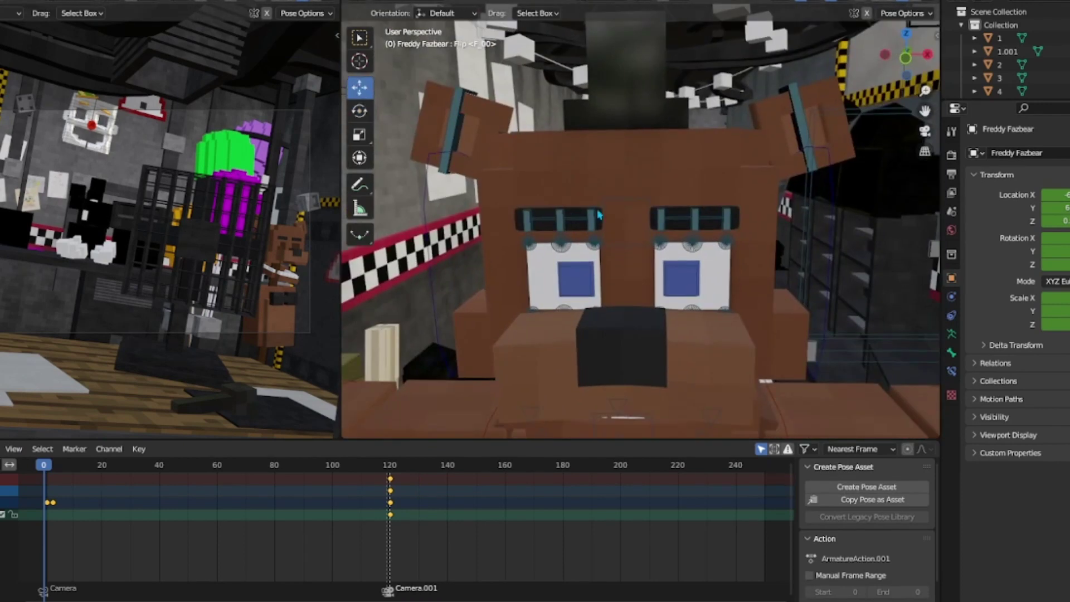
pyautogui.click(594, 245)
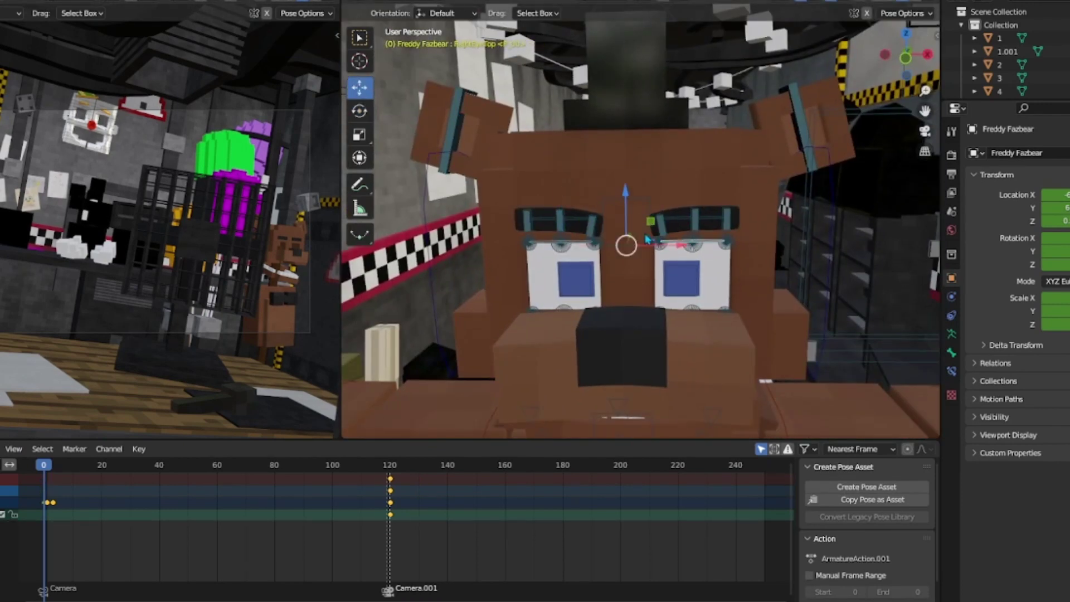
pyautogui.click(662, 246)
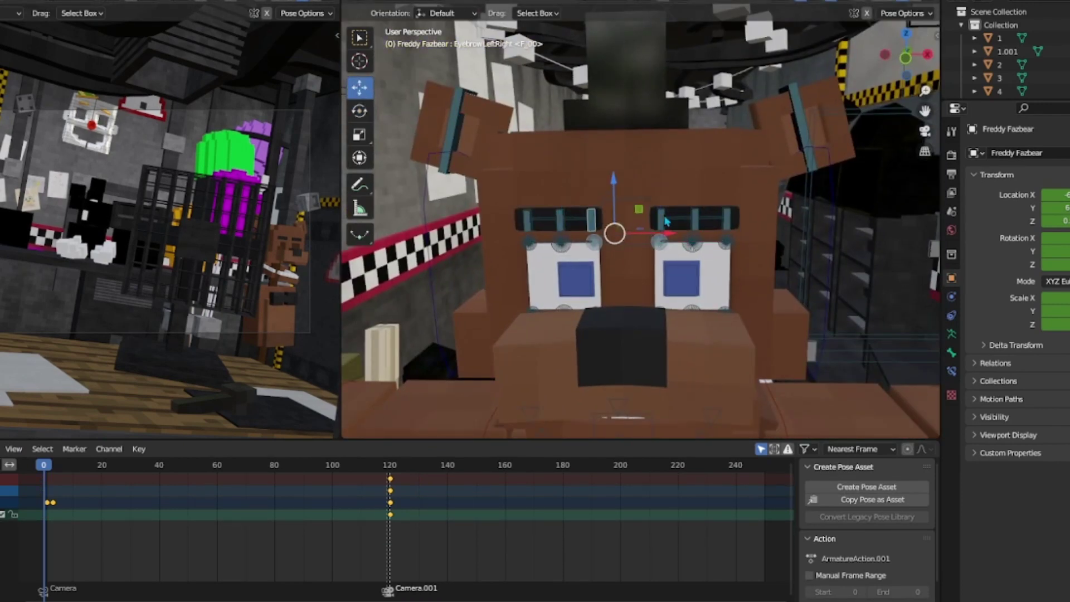
pyautogui.scroll(-3, 641, 223)
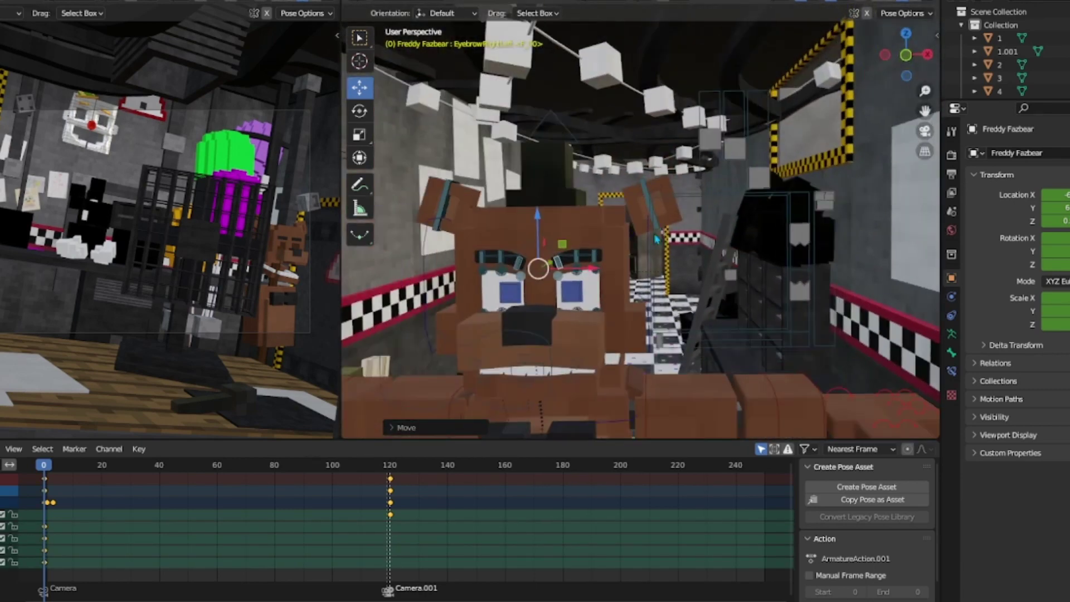
# - Reshape Freddy's mouth by moving its middle control bone vertically
pyautogui.click(713, 127)
pyautogui.click(721, 159)
pyautogui.moveTo(720, 159); pyautogui.dragTo(727, 47, button='middle')
pyautogui.click(573, 285)
pyautogui.press('g')
pyautogui.press('z')
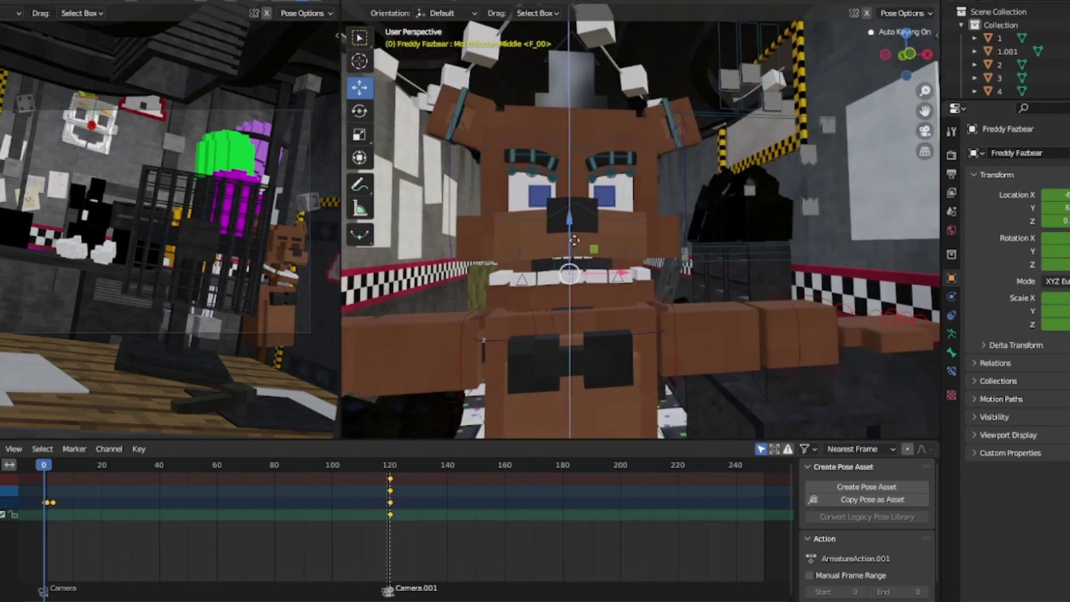
pyautogui.click(574, 237)
# - Rotate Freddy's right upper arm down to his side
pyautogui.moveTo(574, 237); pyautogui.dragTo(651, 245, button='middle')
pyautogui.hotkey('shift', 'space')
pyautogui.press('r')
pyautogui.click(655, 259)
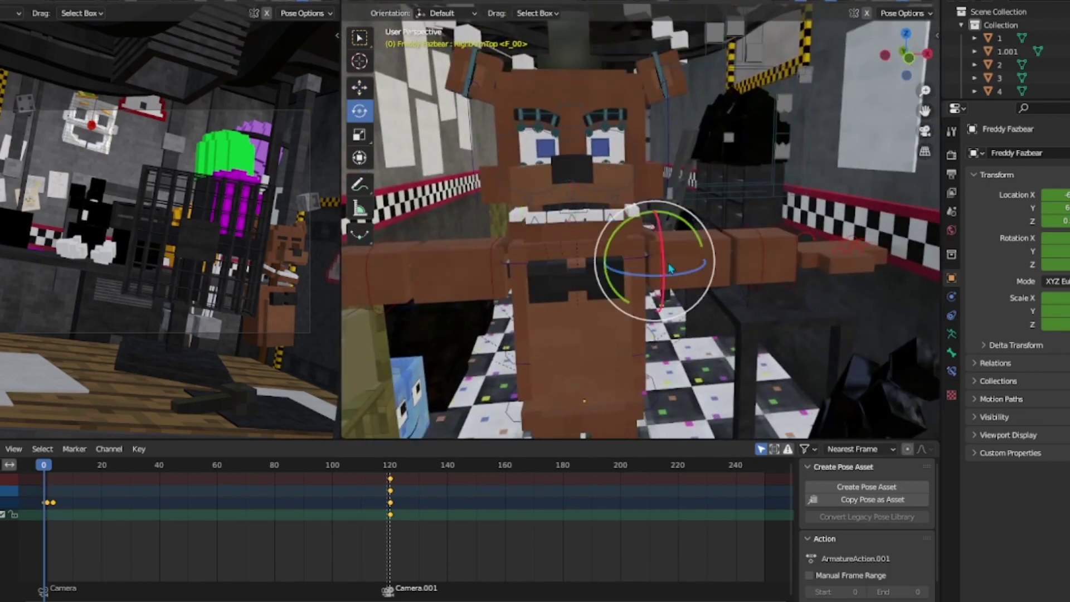
pyautogui.moveTo(691, 234); pyautogui.dragTo(693, 281)
pyautogui.click(677, 343)
# - Rotate Freddy's left upper arm down to his side and slightly bend the lower arm
pyautogui.click(476, 267)
pyautogui.moveTo(490, 234); pyautogui.dragTo(482, 239)
pyautogui.click(495, 366)
pyautogui.click(490, 367)
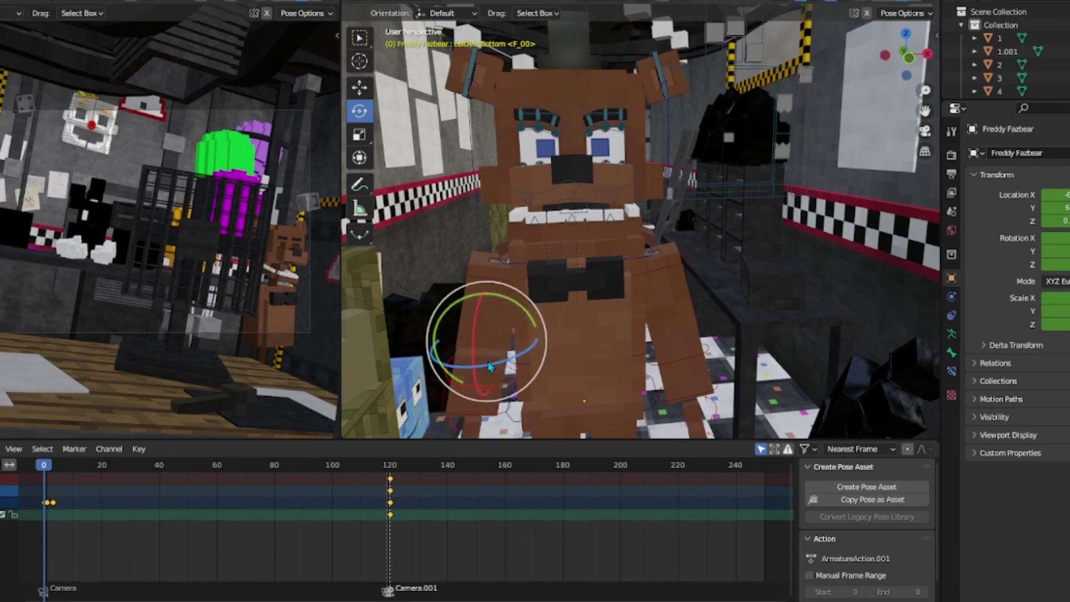
pyautogui.moveTo(521, 327); pyautogui.dragTo(515, 335)
pyautogui.press('space')
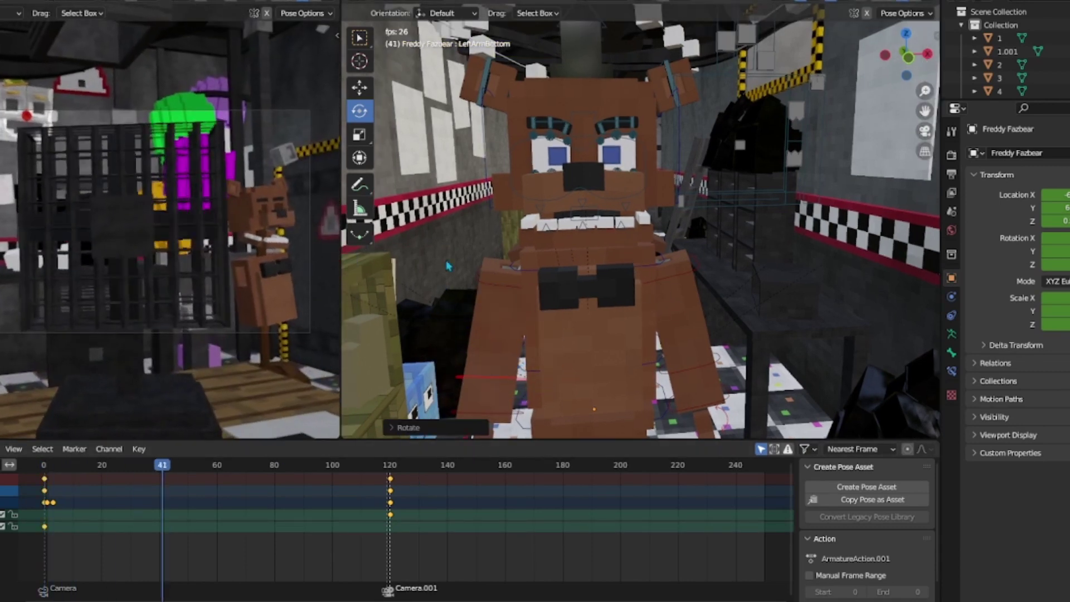
# - Keyframe Freddy's head at frame 129 and turn and tilt it sideways at frame 138
pyautogui.click(579, 181)
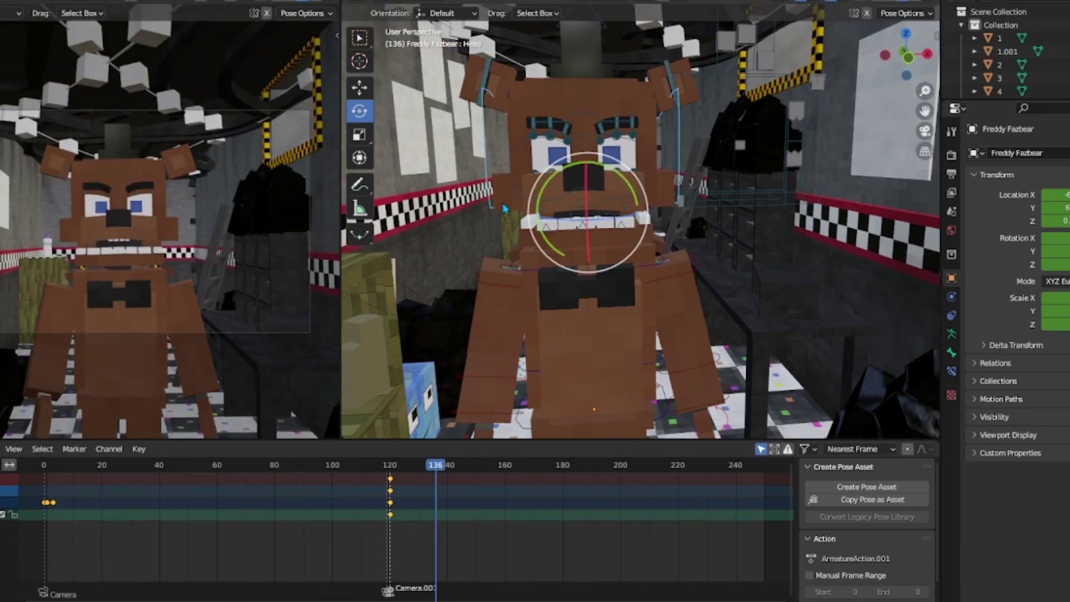
pyautogui.press('space')
pyautogui.click(416, 468)
pyautogui.click(440, 468)
pyautogui.press('r')
pyautogui.press('r')
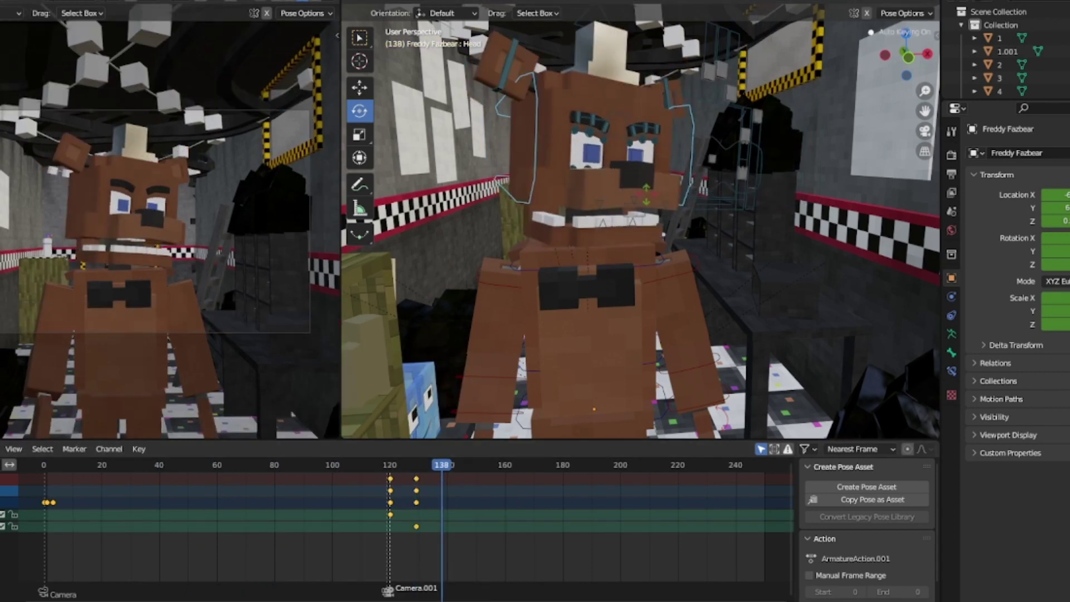
# - Keyframe Freddy's chest at frame 133 and rotate it around its vertical axis at frame 139 to follow the head
pyautogui.click(440, 471)
pyautogui.press('Right')
pyautogui.click(591, 323)
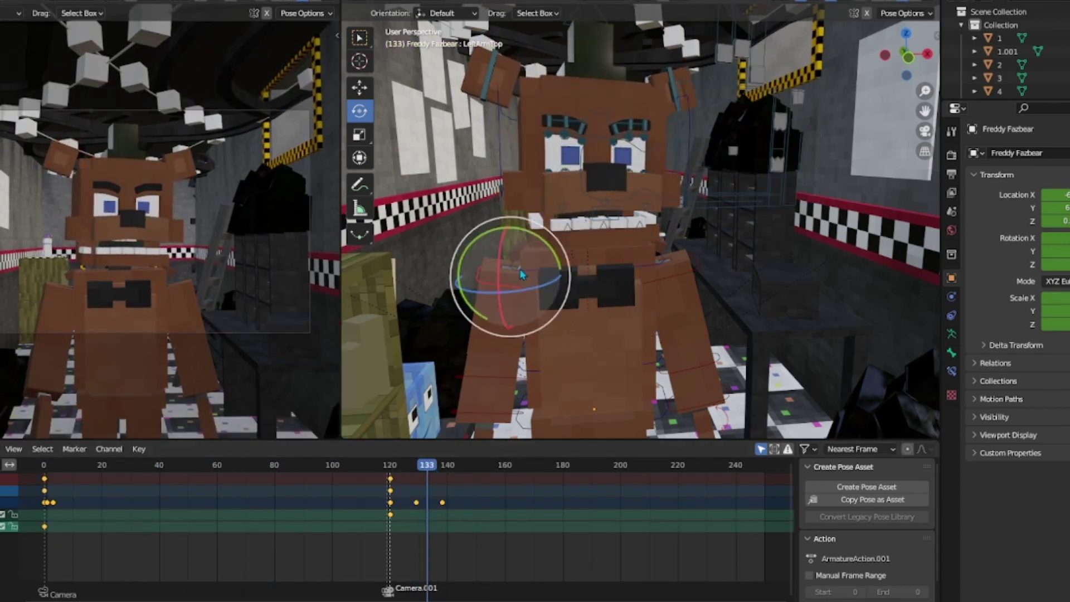
pyautogui.press('i')
pyautogui.click(640, 313)
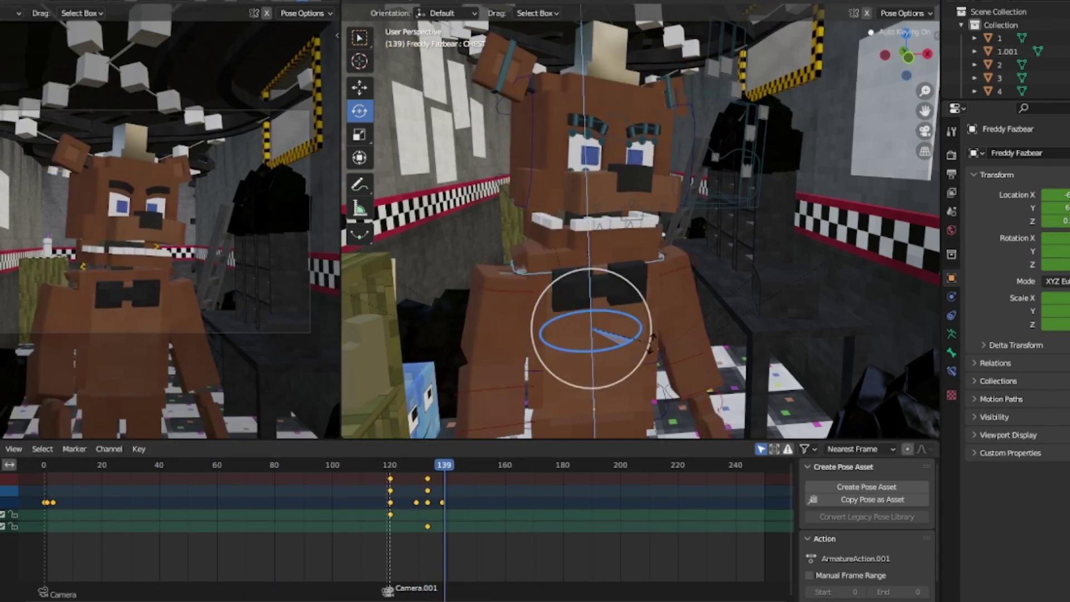
# - Add arm motion to the turn by keyframing both upper arms at frames 133 and 139
pyautogui.press('Left')
pyautogui.press('Left')
pyautogui.press('Left')
pyautogui.press('i')
pyautogui.click(452, 376)
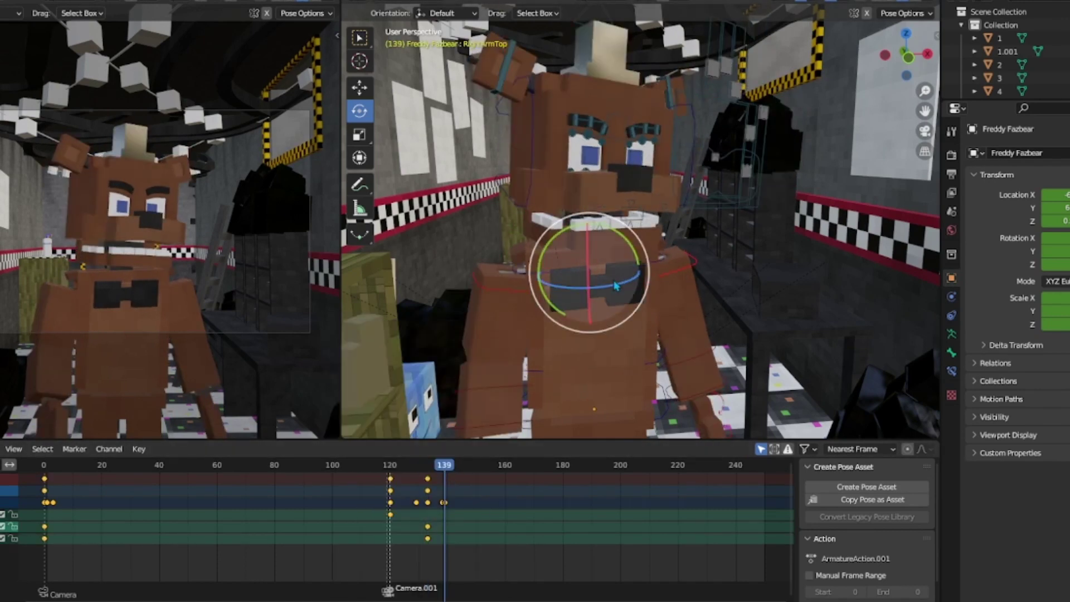
# - Play back the turn and retime the head motion so its second keyframe falls on frame 135
pyautogui.press('space')
pyautogui.click(590, 139)
pyautogui.press('space')
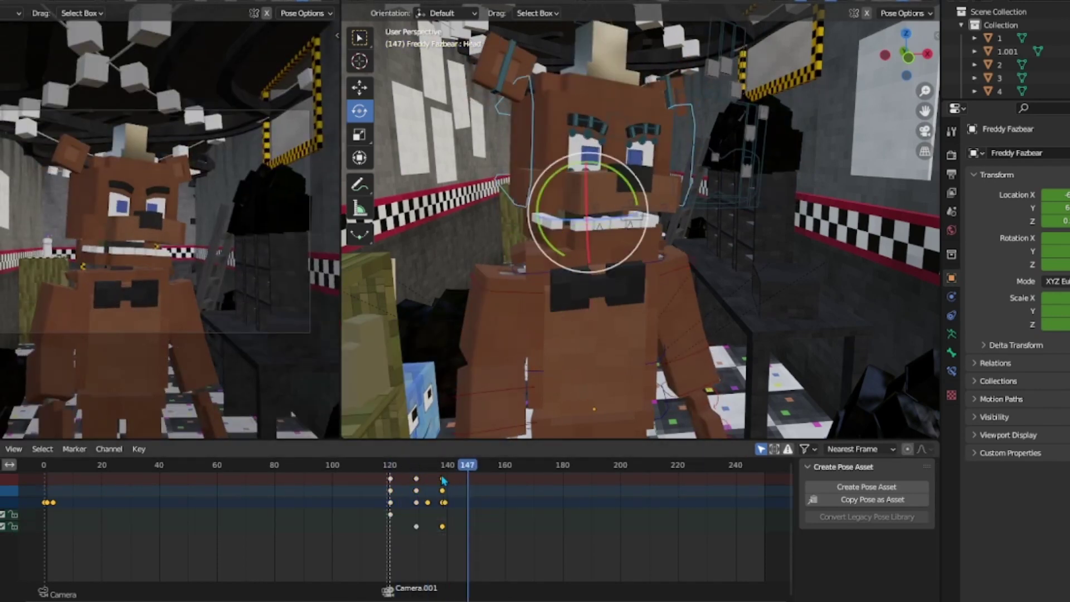
pyautogui.hotkey('ctrl', 'z')
pyautogui.hotkey('ctrl', 'z')
pyautogui.hotkey('ctrl', 'z')
pyautogui.hotkey('ctrl', 'z')
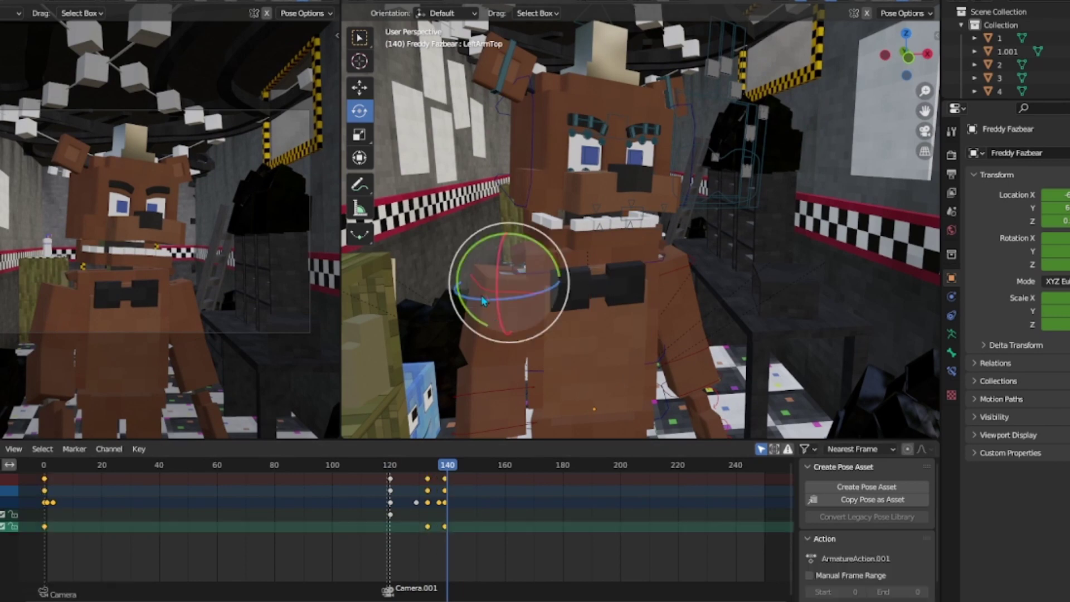
# - Stagger the body motion with chest keyframes on frames 131 and 137 and upper arm keyframes on 133 and 139
pyautogui.hotkey('ctrl', 'z')
pyautogui.hotkey('ctrl', 'z')
pyautogui.hotkey('ctrl', 'z')
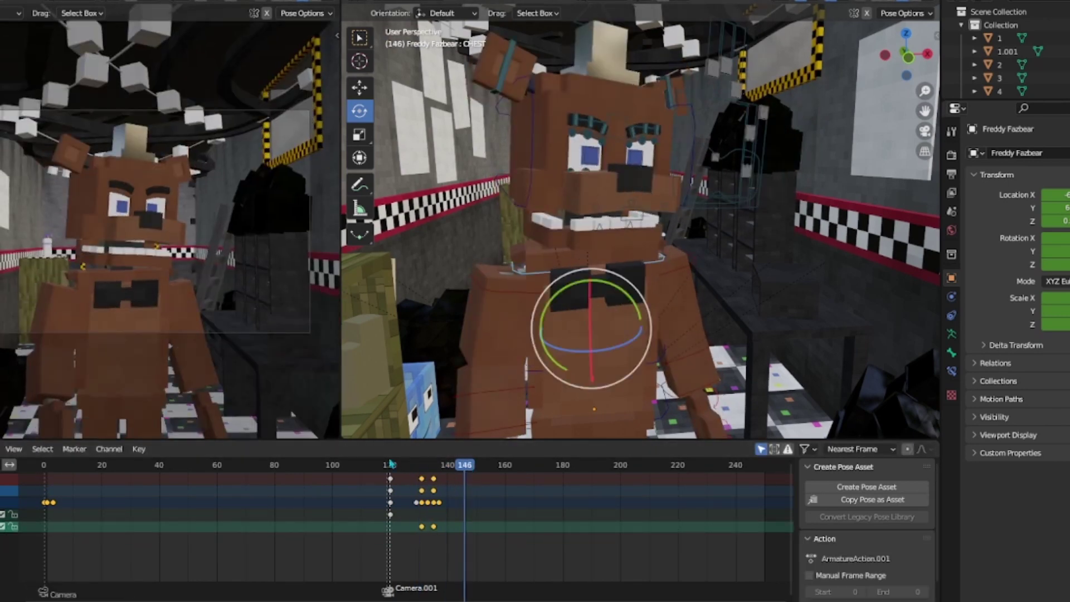
pyautogui.hotkey('ctrl', 'z')
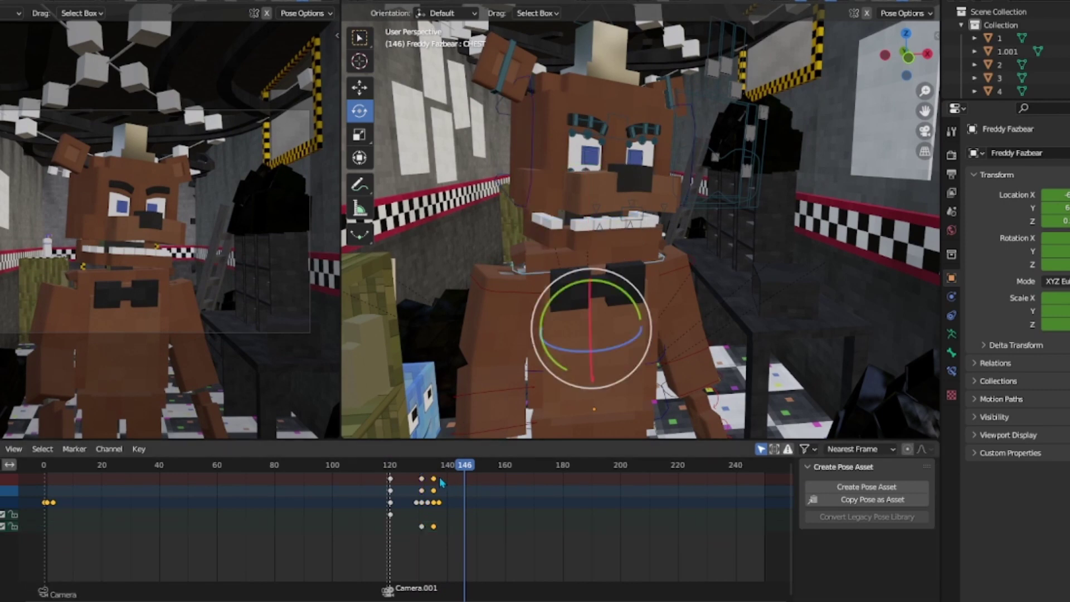
pyautogui.hotkey('ctrl', 'z')
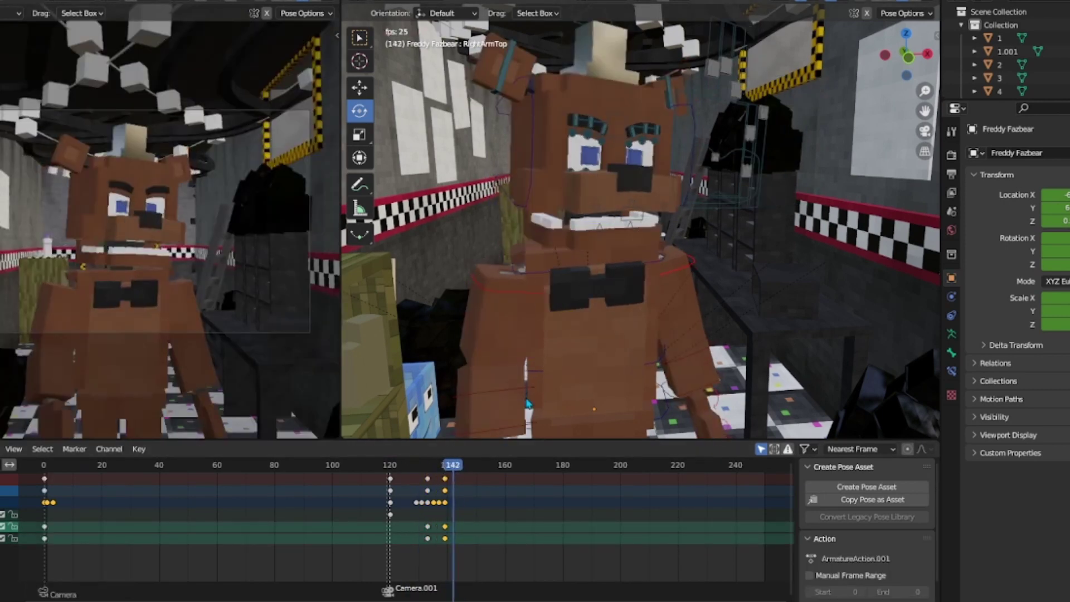
pyautogui.hotkey('ctrl', 'z')
pyautogui.hotkey('ctrl', 'z')
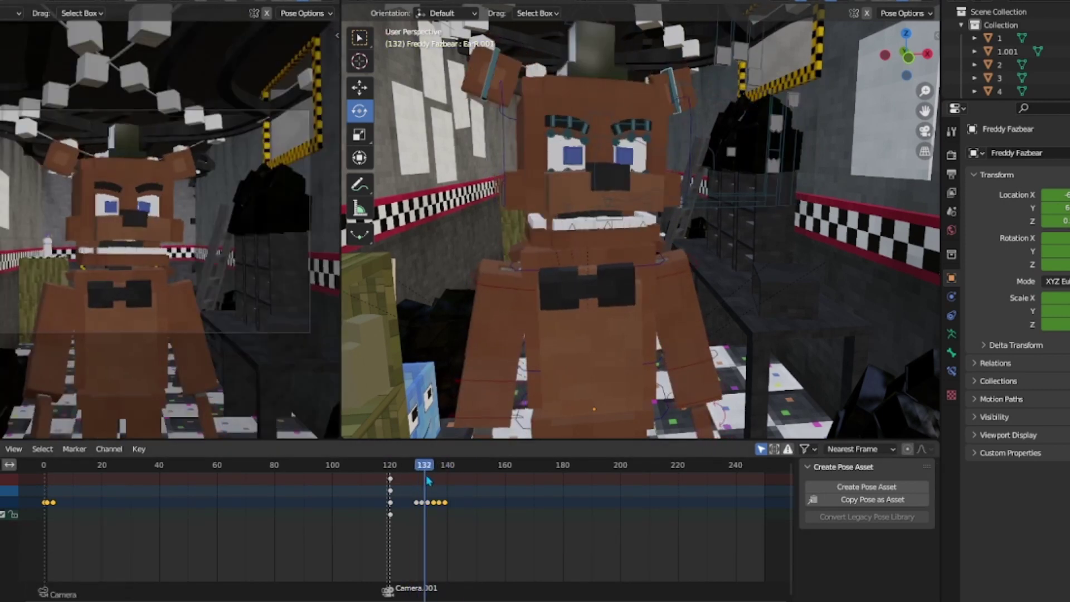
# - Animate a twitch of both ears with rotation keyframes at frames 131, 135 and 139
pyautogui.press('i')
pyautogui.press('Escape')
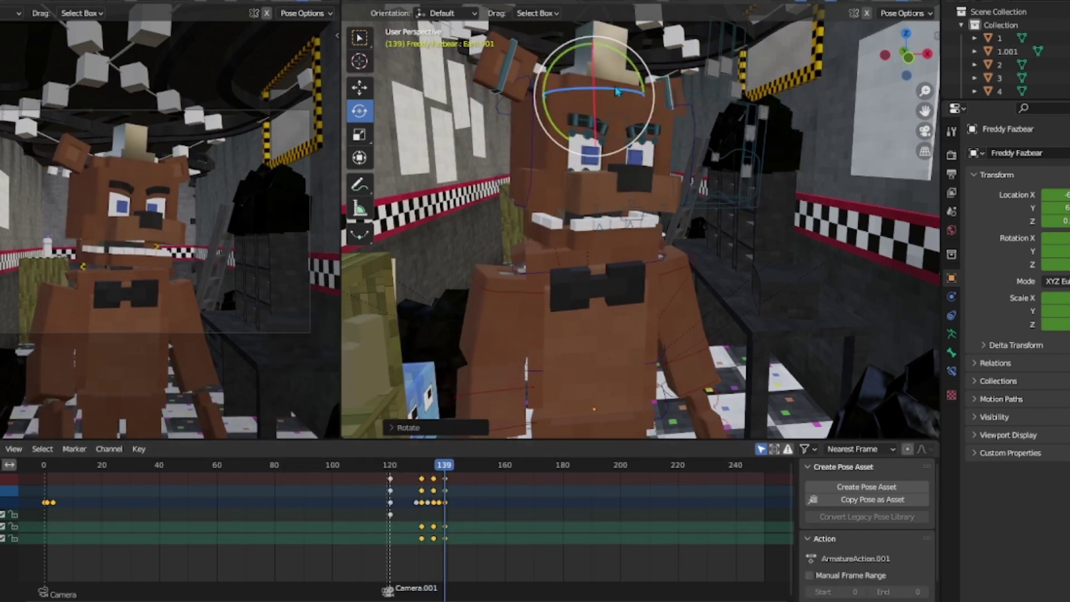
pyautogui.hotkey('ctrl', 'z')
pyautogui.hotkey('ctrl', 'z')
pyautogui.hotkey('ctrl', 'z')
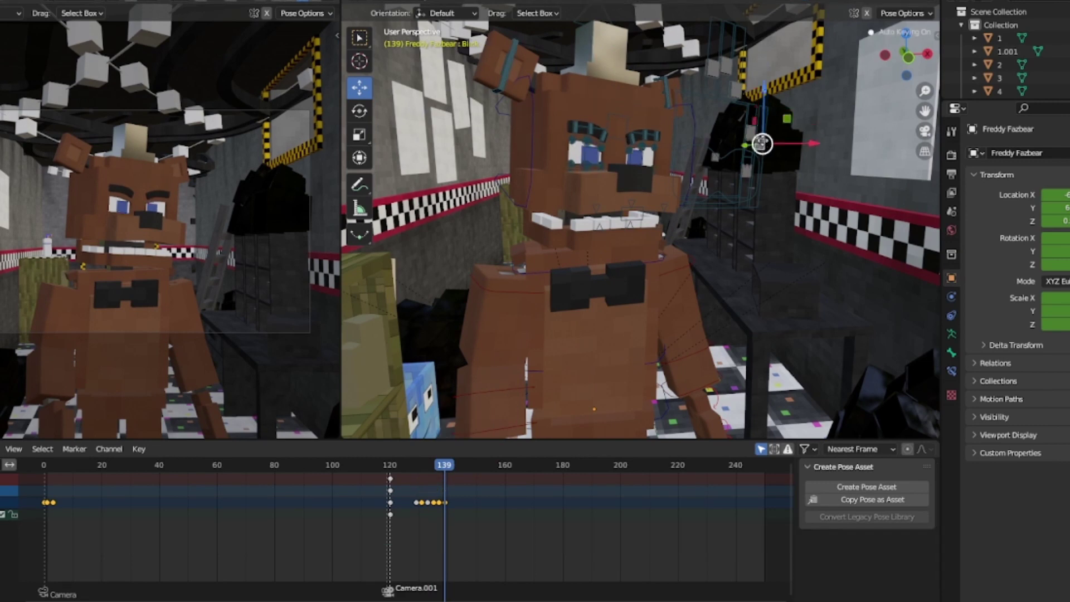
# - Animate a blink by moving the Blink control with keyframes at frames 131, 133, 135 and 138, and play it back
pyautogui.press('i')
pyautogui.click(437, 337)
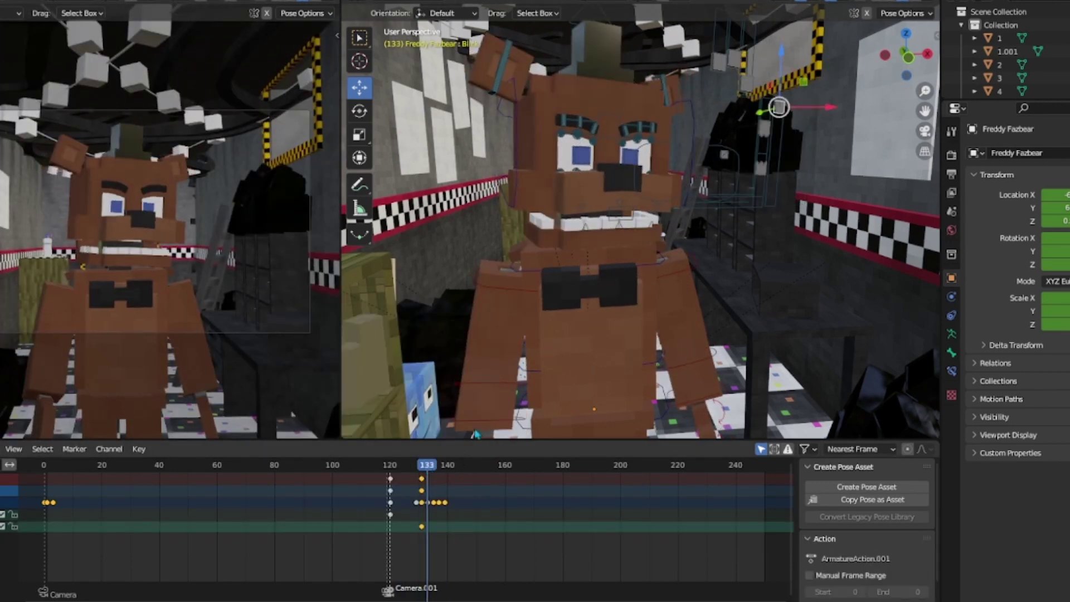
pyautogui.press('Right')
pyautogui.press('Right')
pyautogui.press('Right')
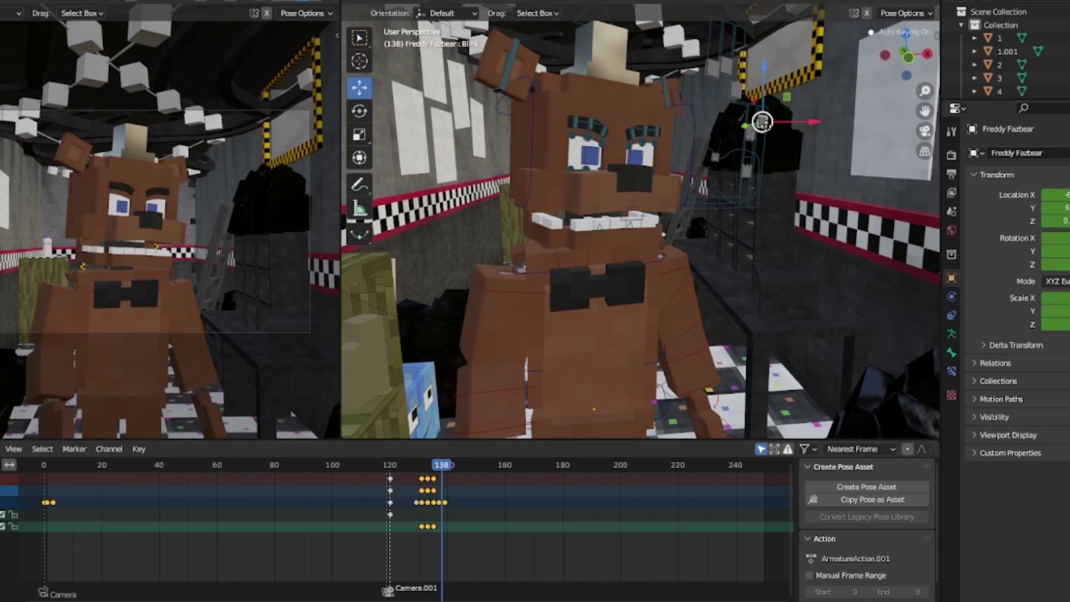
pyautogui.press('space')
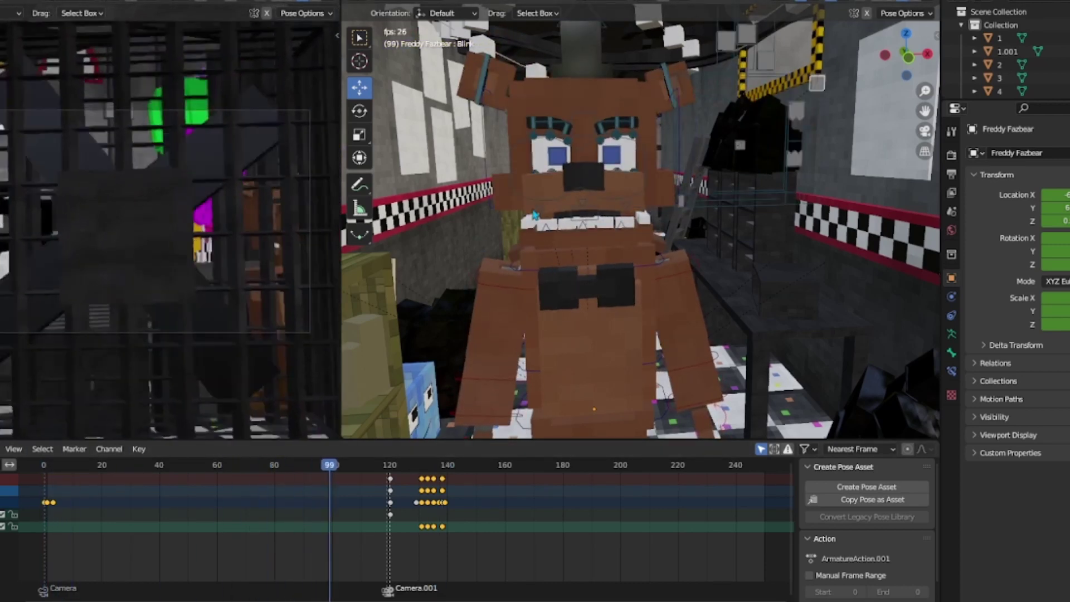
pyautogui.press('space')
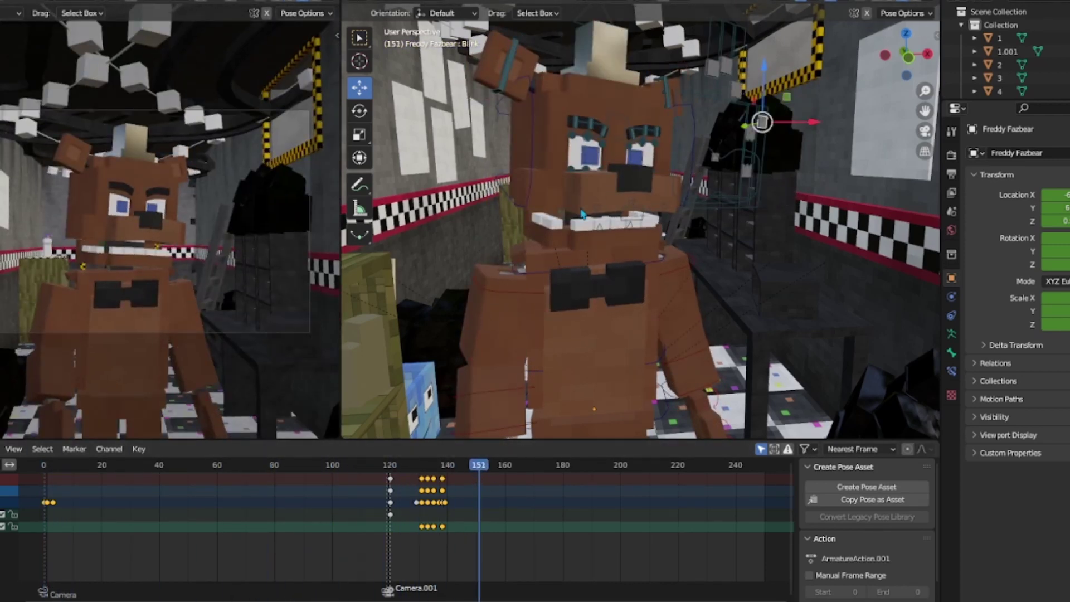
# - Hold the head pose with a keyframe at frame 151 and rotate the head back towards the front at frame 160
pyautogui.click(433, 525)
pyautogui.hotkey('shift', 'space')
pyautogui.press('r')
pyautogui.press('i')
pyautogui.click(390, 370)
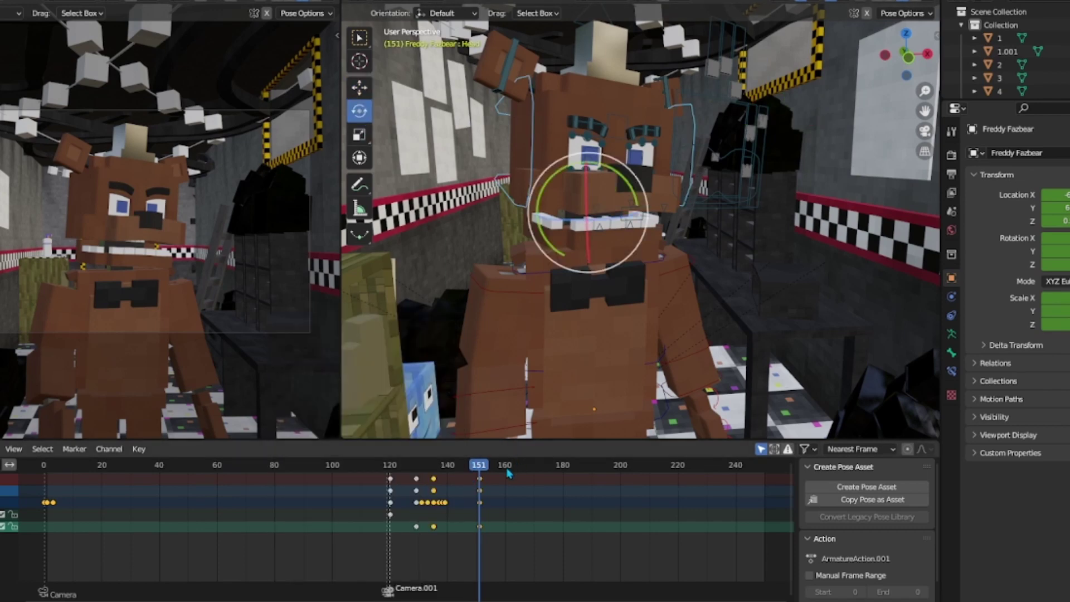
pyautogui.moveTo(607, 225); pyautogui.dragTo(598, 224)
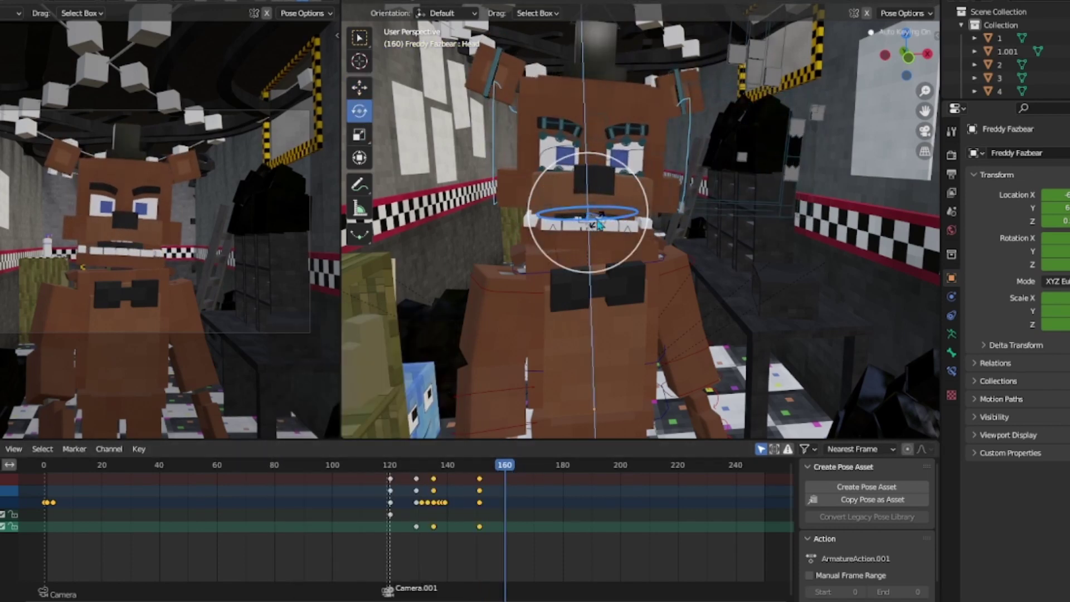
# - Keyframe the chest at frame 153 and the upper arms at 155, and rotate the arms back at frame 162
pyautogui.click(485, 464)
pyautogui.click(576, 386)
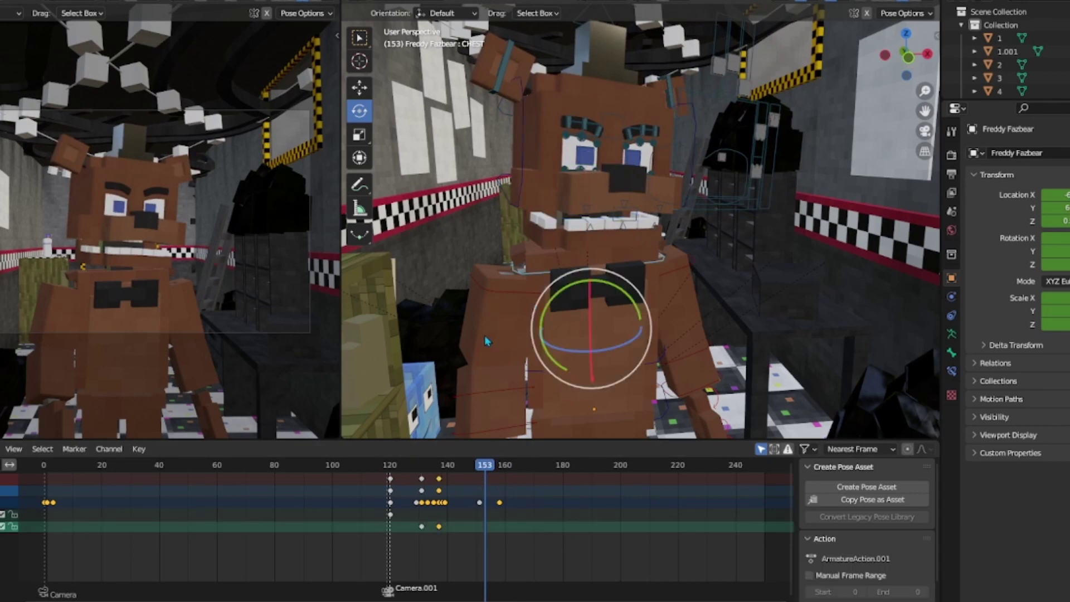
pyautogui.click(491, 467)
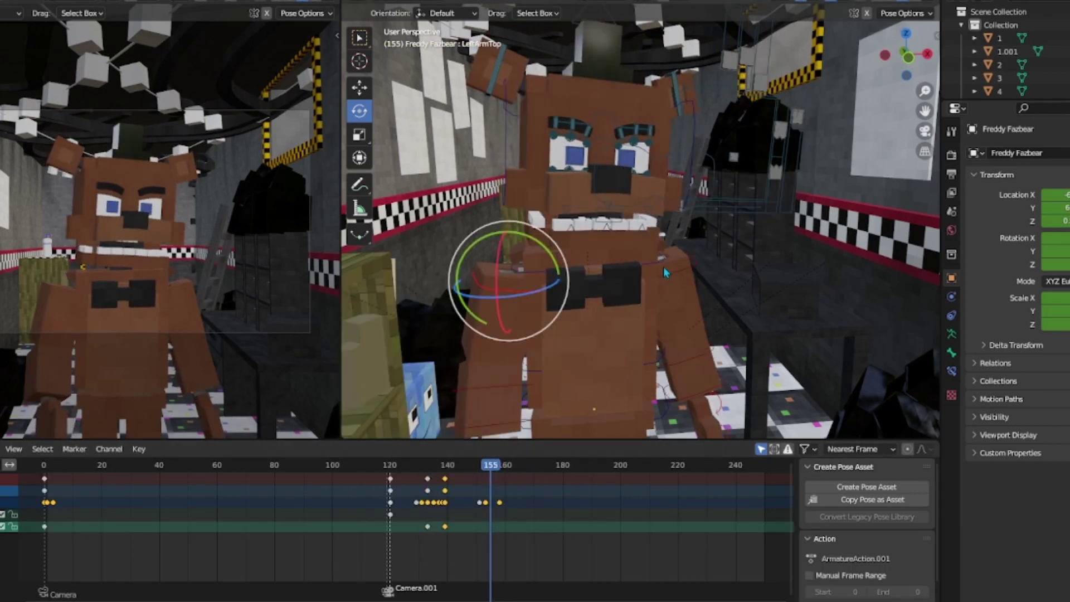
pyautogui.click(471, 387)
pyautogui.click(511, 464)
pyautogui.moveTo(533, 295); pyautogui.dragTo(513, 309)
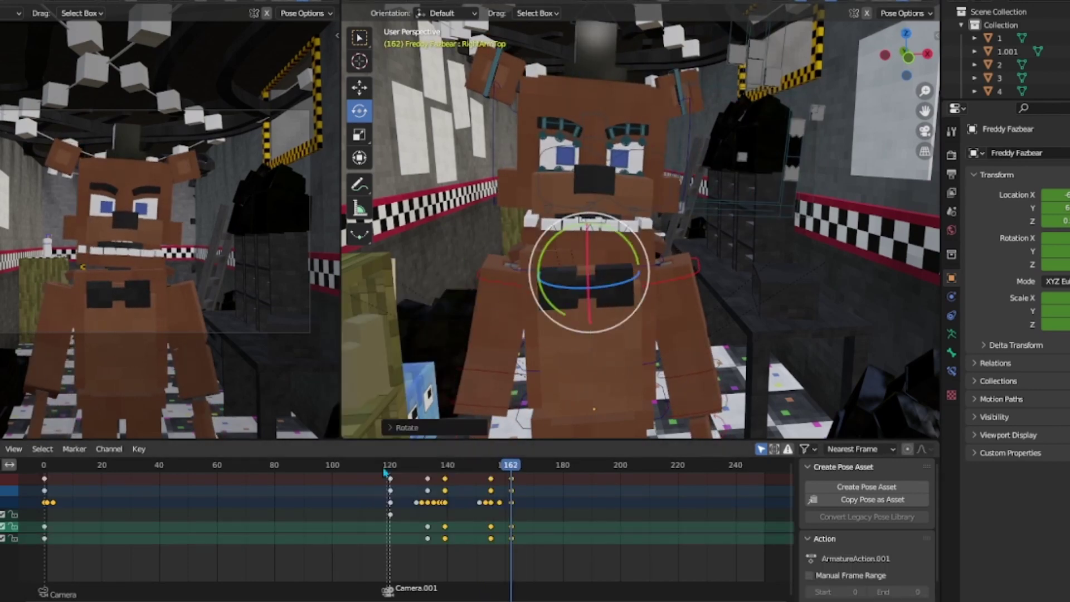
# - Review the return motion and animate the ears with rotation keyframes at frames 153, 156 and 159
pyautogui.click(472, 464)
pyautogui.click(511, 464)
pyautogui.click(501, 78)
pyautogui.click(473, 464)
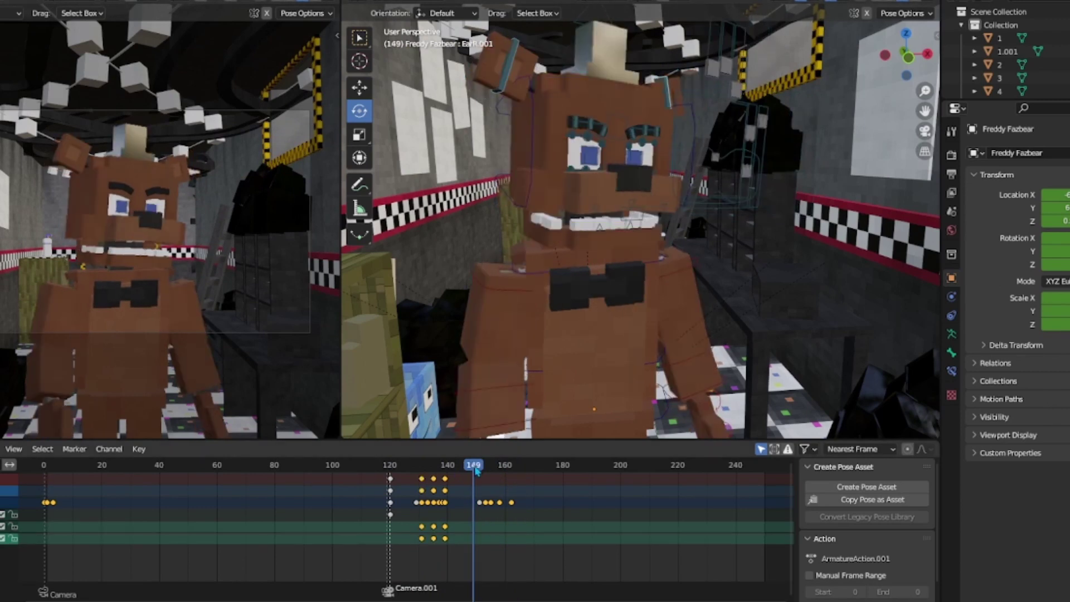
pyautogui.click(485, 464)
pyautogui.moveTo(613, 62); pyautogui.dragTo(602, 78)
pyautogui.click(498, 467)
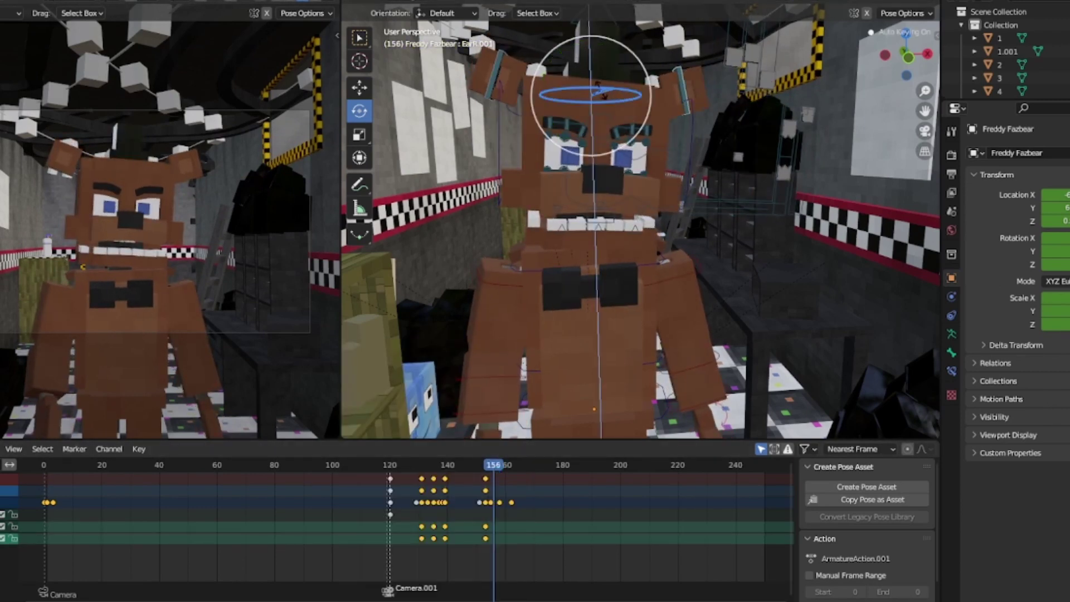
pyautogui.click(499, 468)
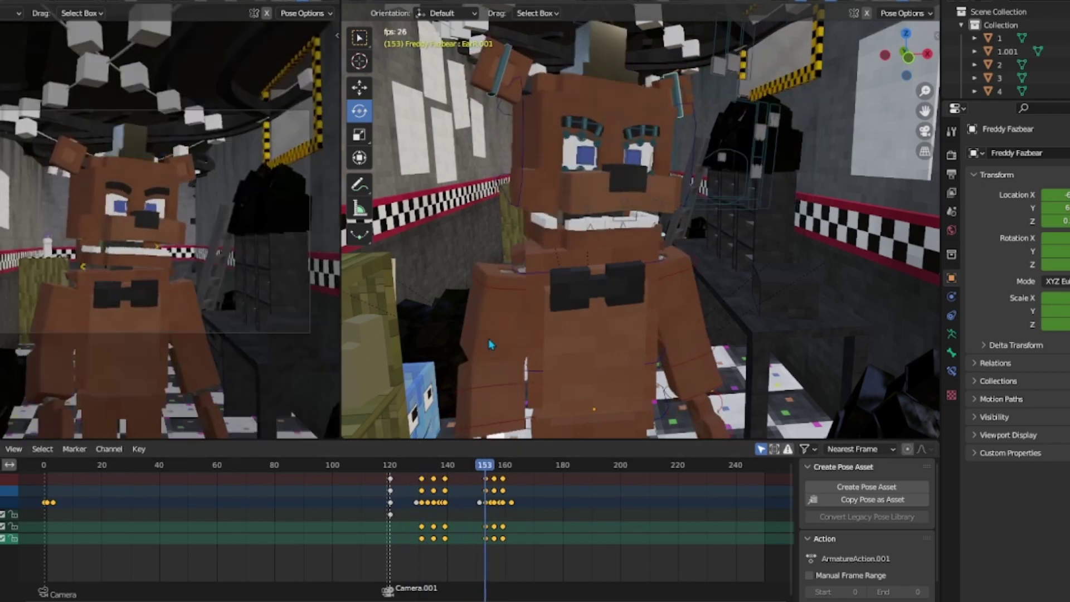
# - Redo the ears' return motion with rotation keyframes at frames 153, 156 and 158, and play it back
pyautogui.click(485, 464)
pyautogui.press('i')
pyautogui.click(418, 425)
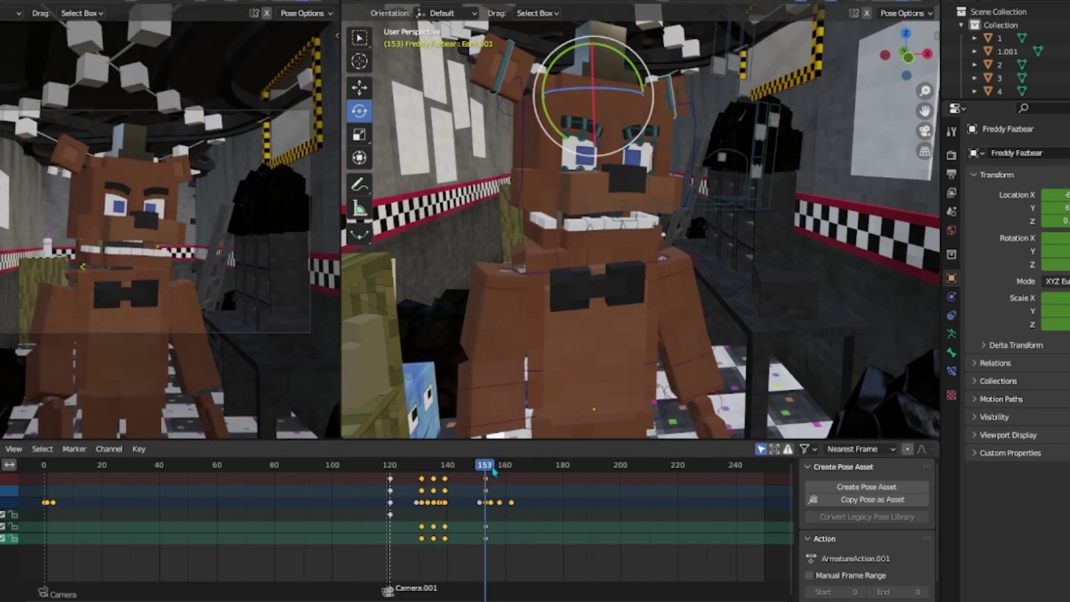
pyautogui.click(498, 468)
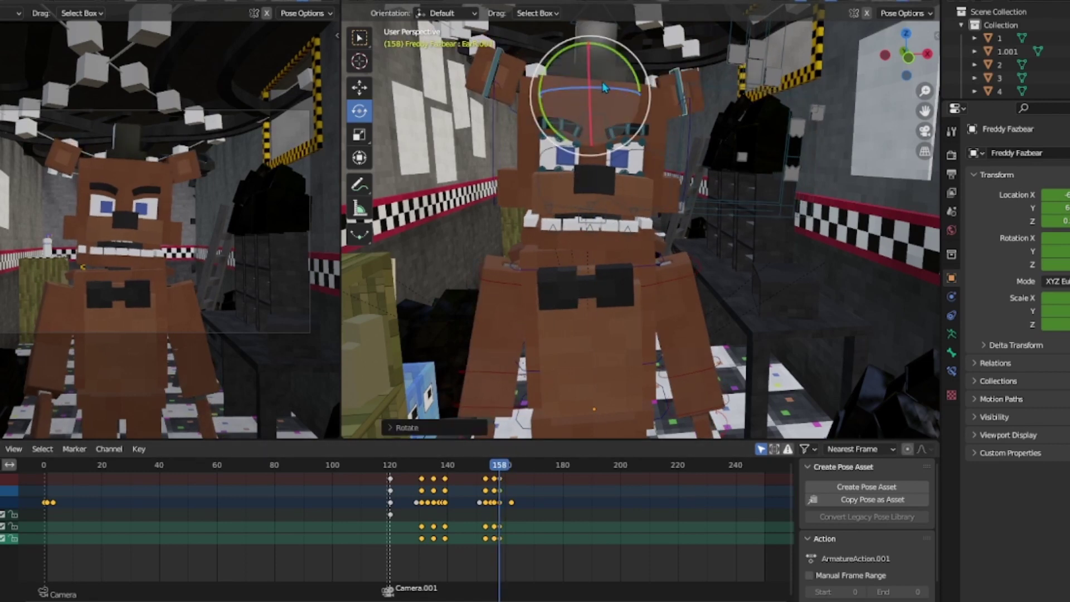
pyautogui.press('space')
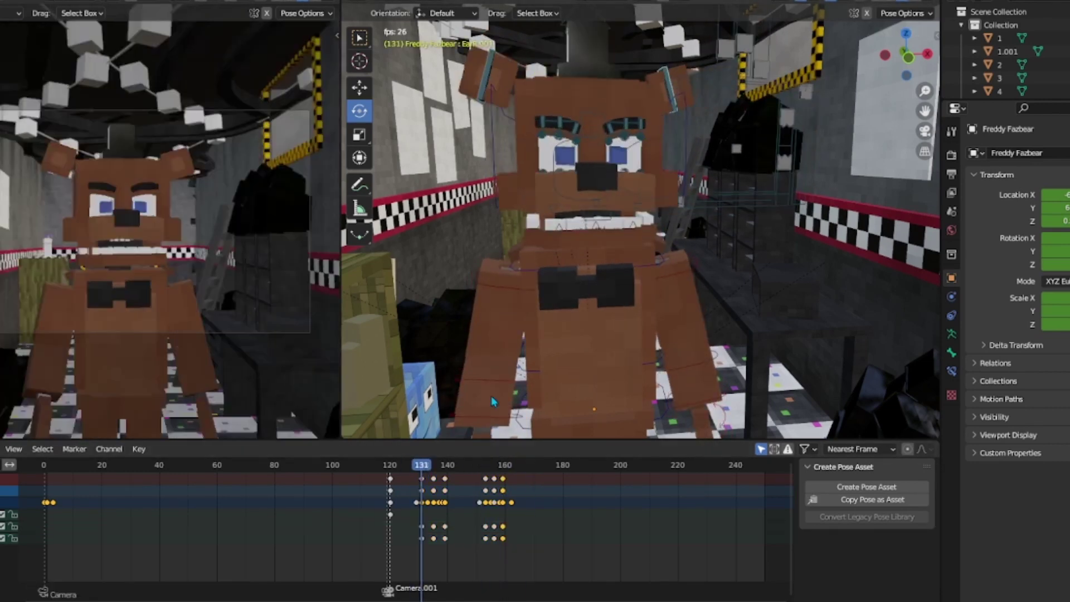
# - Review the ear motion and delete the ears' return keyframes after frame 139
pyautogui.click(486, 479)
pyautogui.rightClick(486, 479)
pyautogui.click(486, 479)
pyautogui.press('space')
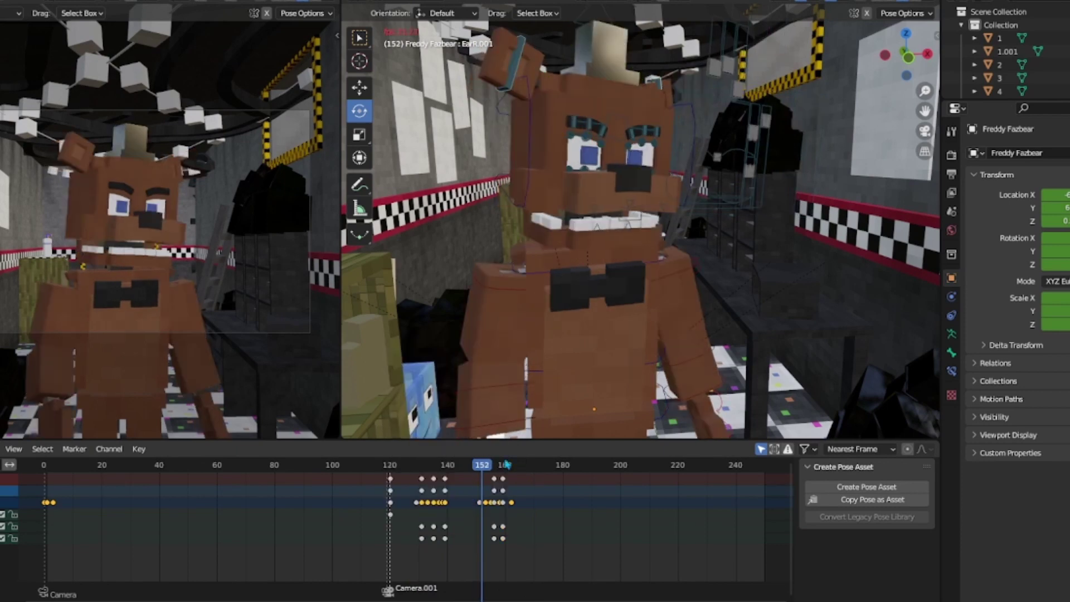
pyautogui.moveTo(413, 545); pyautogui.dragTo(450, 473)
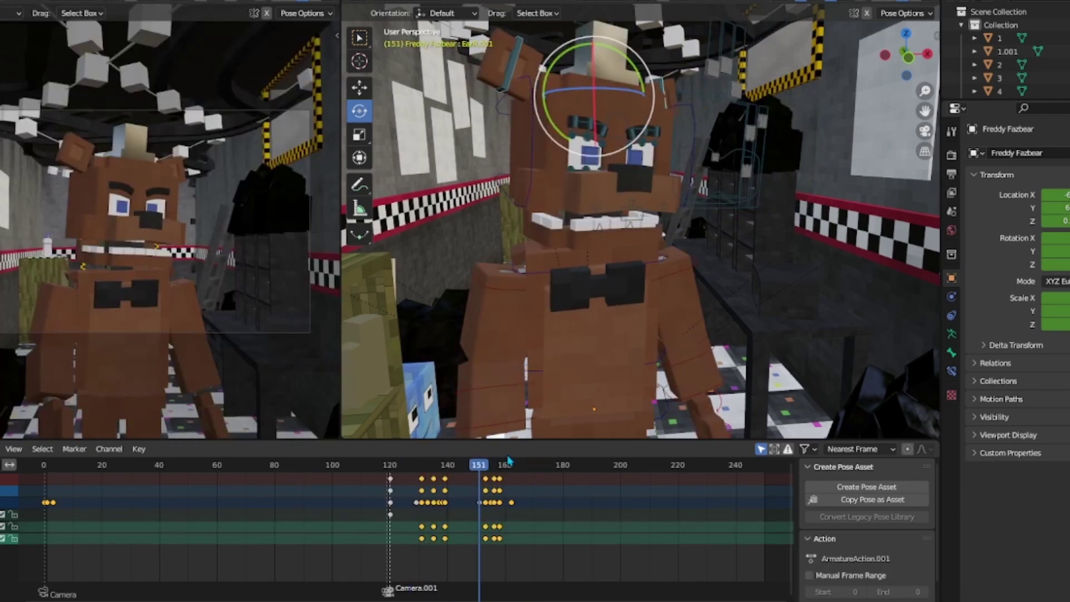
pyautogui.press('space')
pyautogui.click(443, 481)
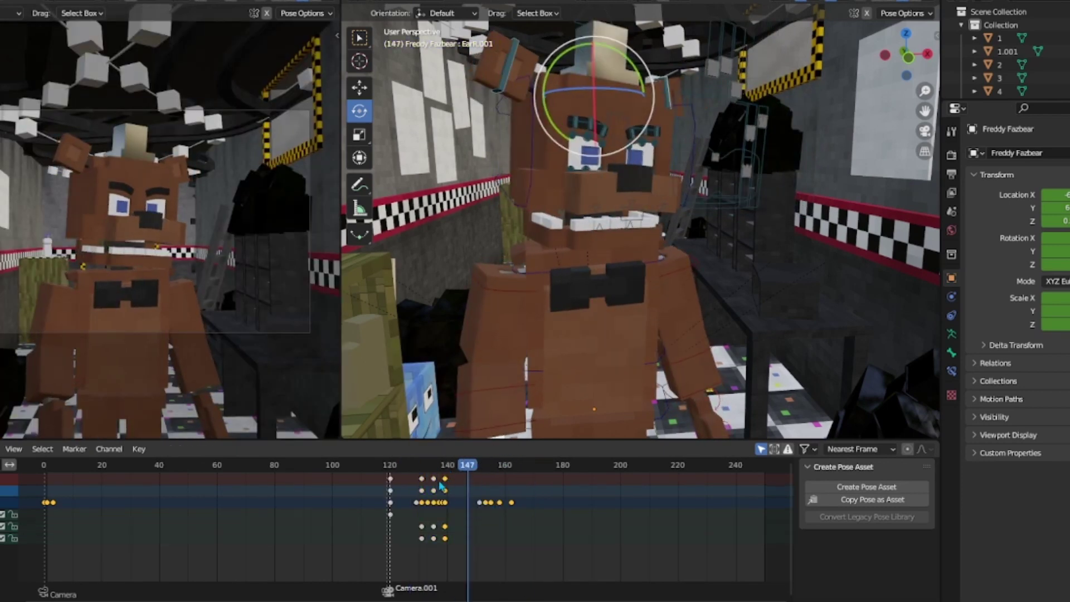
# - Animate the ears swinging back with rotation keyframes at frames 153, 156 and 159
pyautogui.moveTo(476, 467); pyautogui.dragTo(486, 467)
pyautogui.press('i')
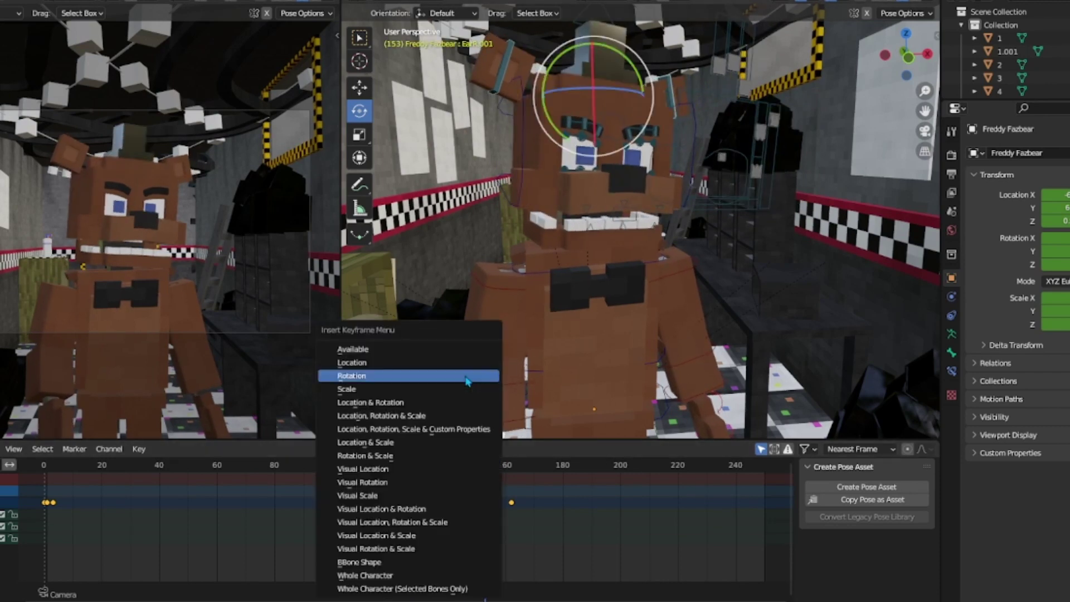
pyautogui.click(379, 375)
pyautogui.press('Right')
pyautogui.press('Right')
pyautogui.press('Right')
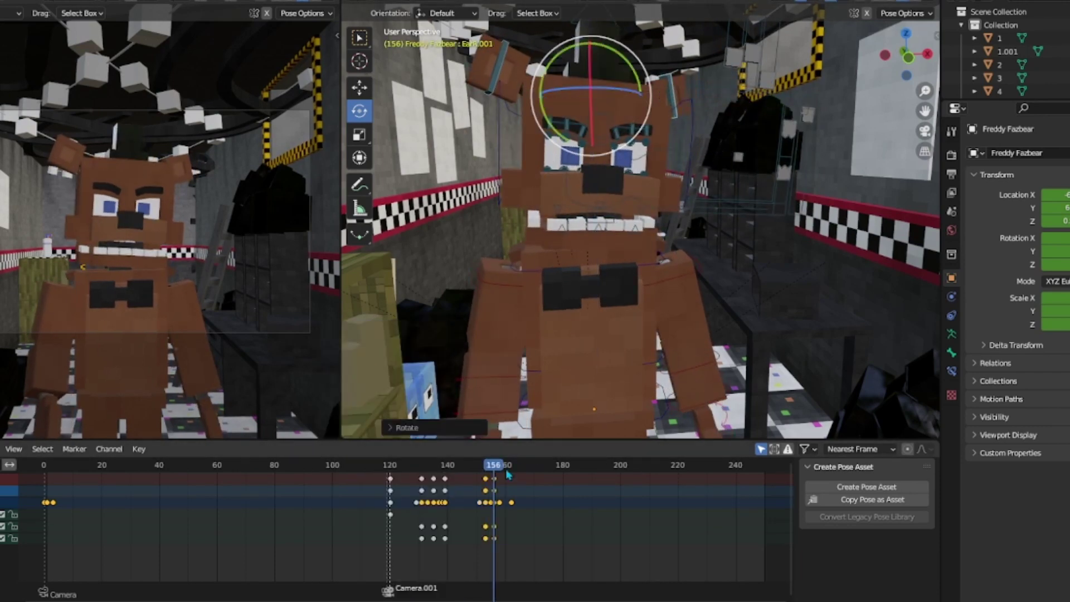
pyautogui.press('i')
pyautogui.press('Right')
pyautogui.press('Right')
pyautogui.press('Right')
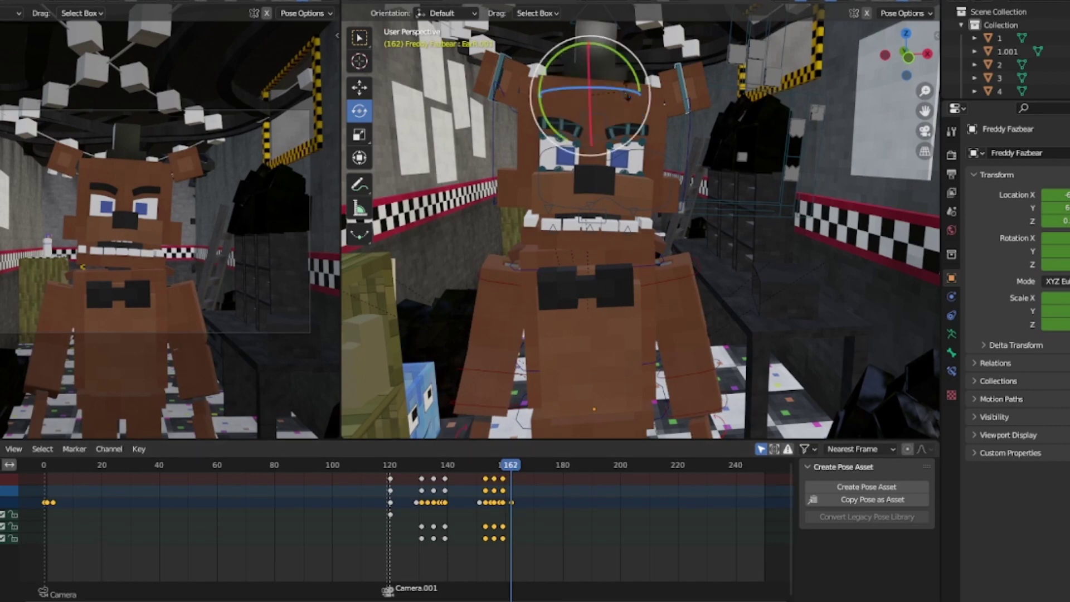
# - Add settling rotation keyframes for the ears at frames 162 and 142, and play the motion back
pyautogui.press('i')
pyautogui.click(453, 472)
pyautogui.press('i')
pyautogui.press('space')
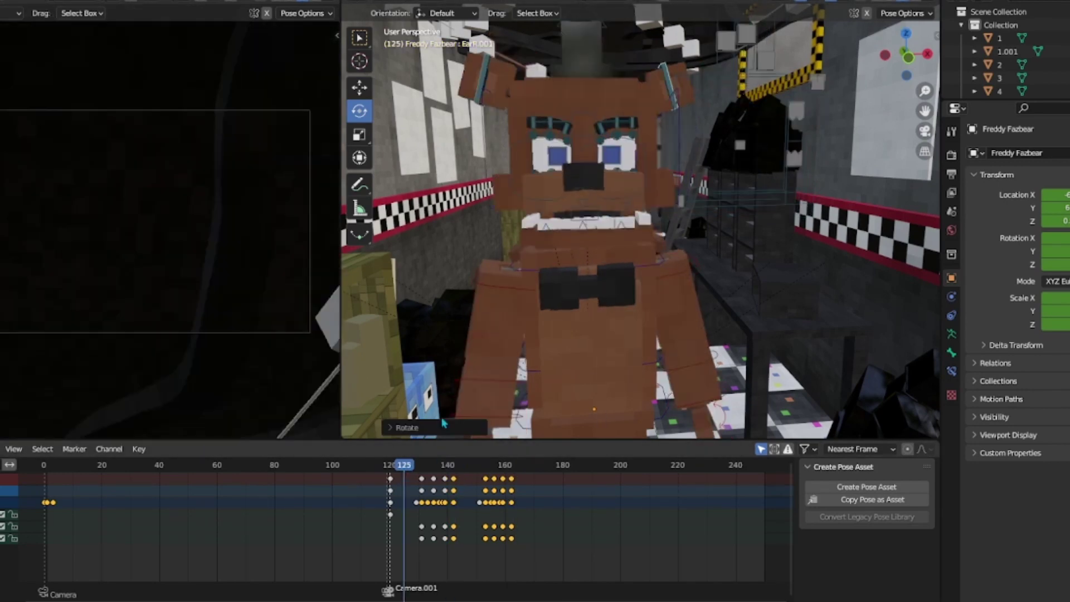
pyautogui.press('space')
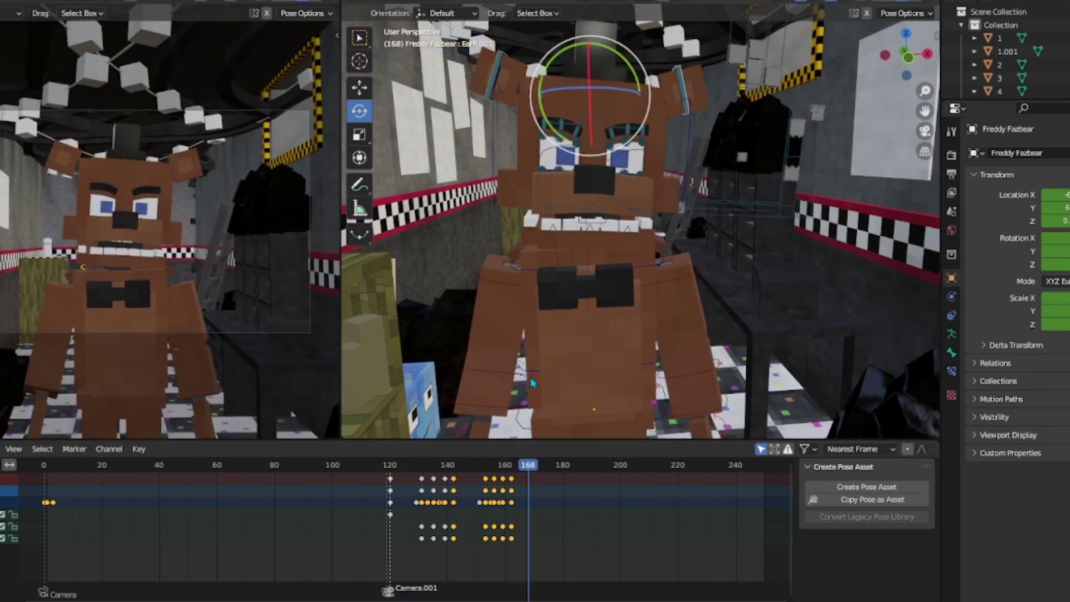
# - Animate the MainMouthMove control during the head turn with location keyframes at frames 129, 134, 138 and 142
pyautogui.moveTo(488, 490); pyautogui.dragTo(427, 491)
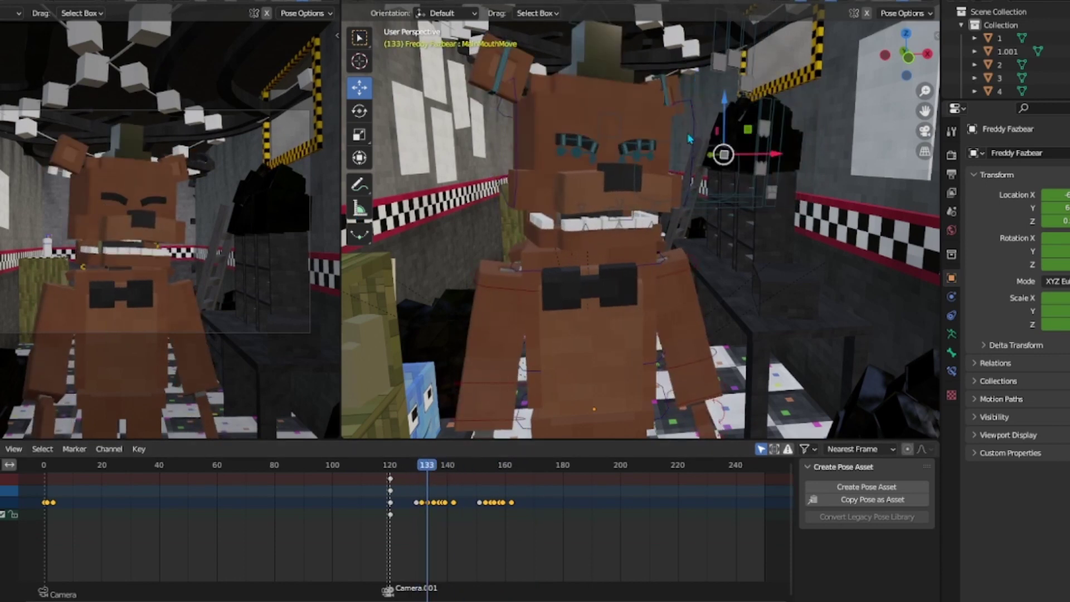
pyautogui.click(413, 478)
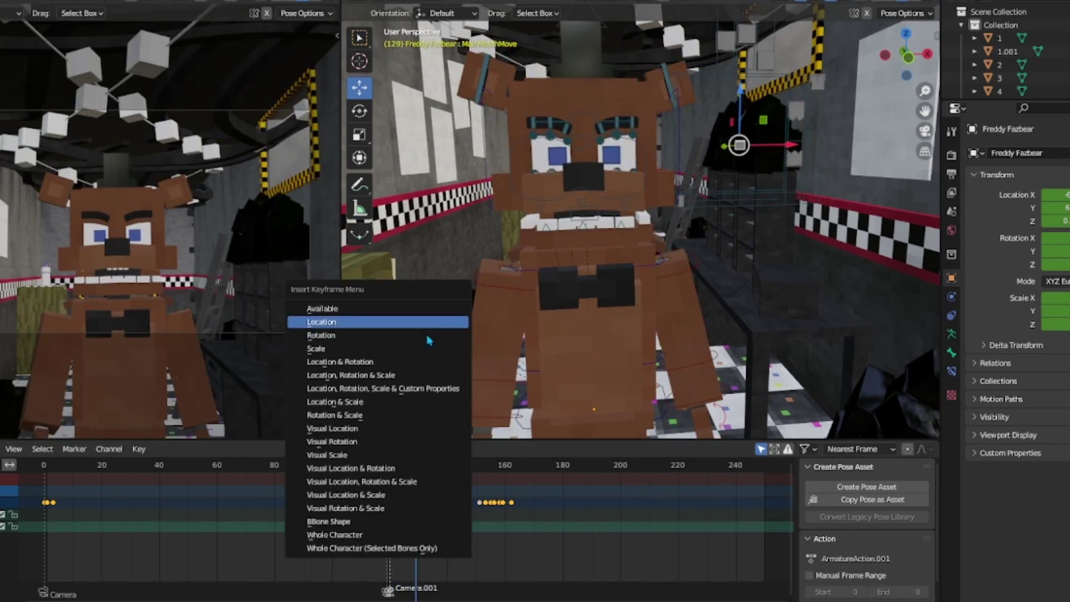
pyautogui.click(435, 328)
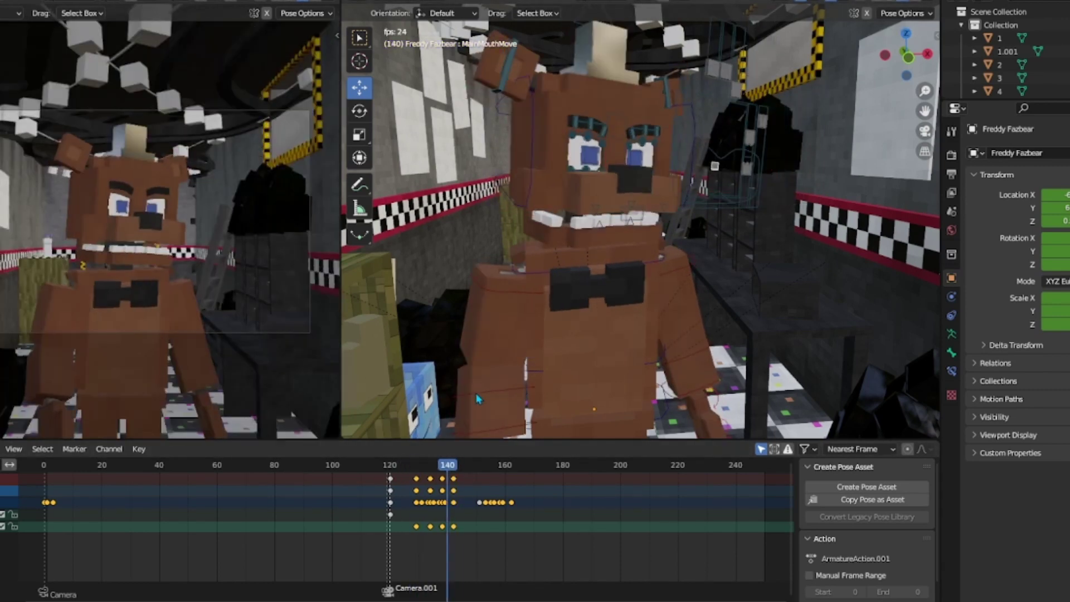
# - Animate the mouth during the return with MainMouthMove location keyframes at frames 152, 155, 158 and 161, and play it back
pyautogui.press('i')
pyautogui.click(477, 351)
pyautogui.press('space')
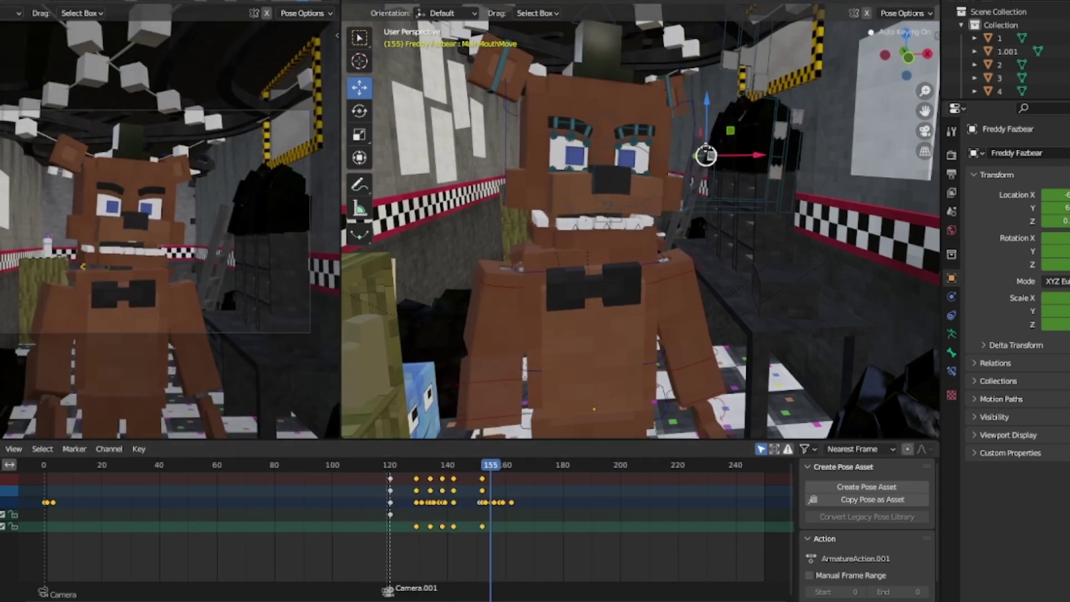
pyautogui.press('i')
pyautogui.press('space')
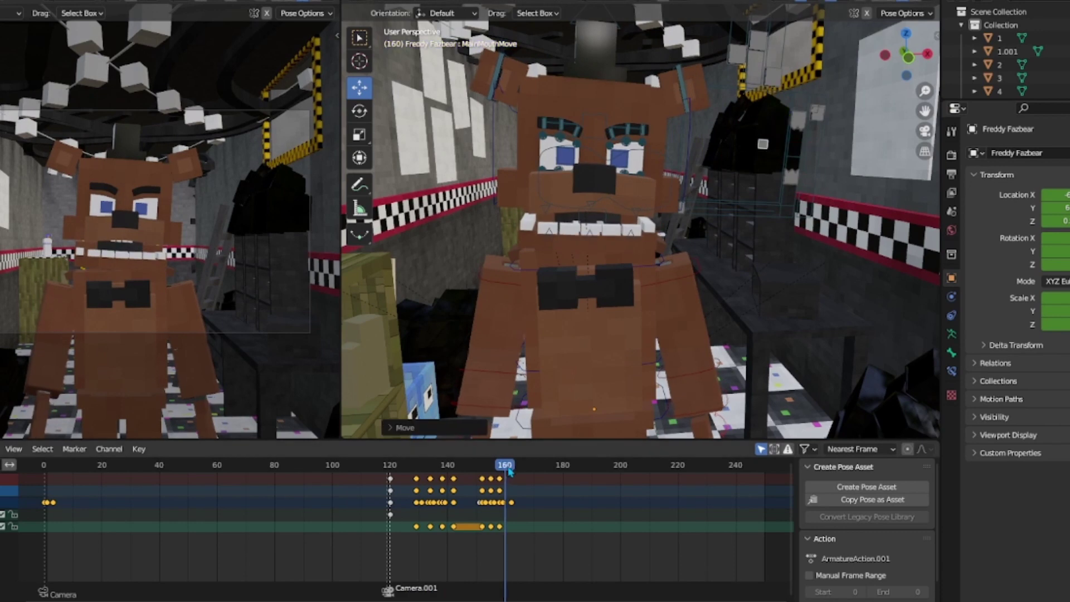
pyautogui.hotkey('shift', 'Left')
pyautogui.press('space')
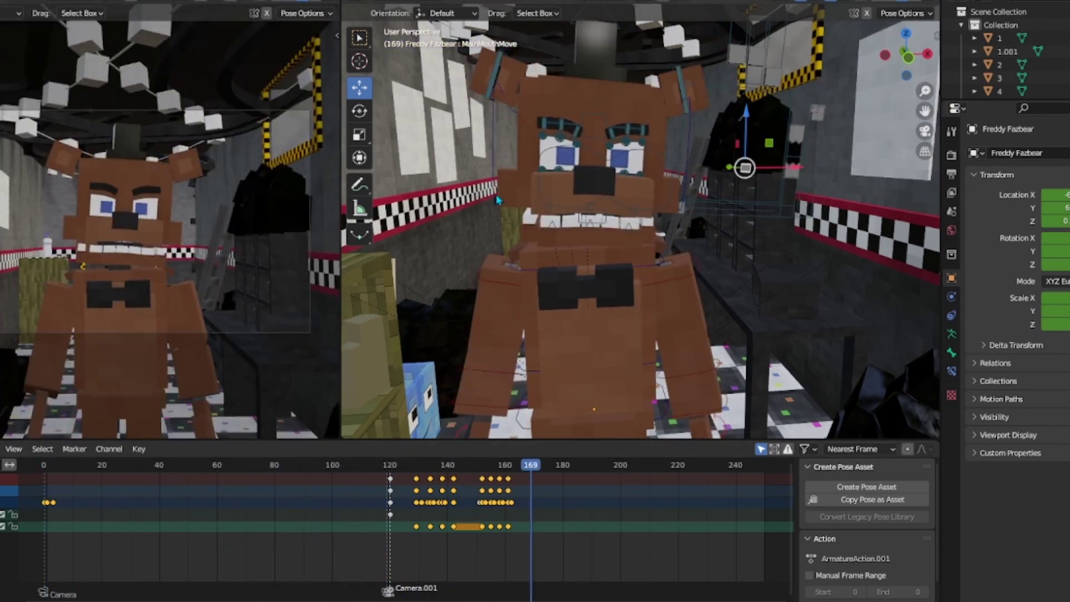
pyautogui.press('space')
# - Animate the EyebrowControl bone with location keyframes at frames 132, 136, 139, 152, 155, 158 and 161, and review the playback
pyautogui.scroll(5, 573, 198)
pyautogui.scroll(-4, 574, 197)
pyautogui.scroll(2, 571, 167)
pyautogui.click(570, 140)
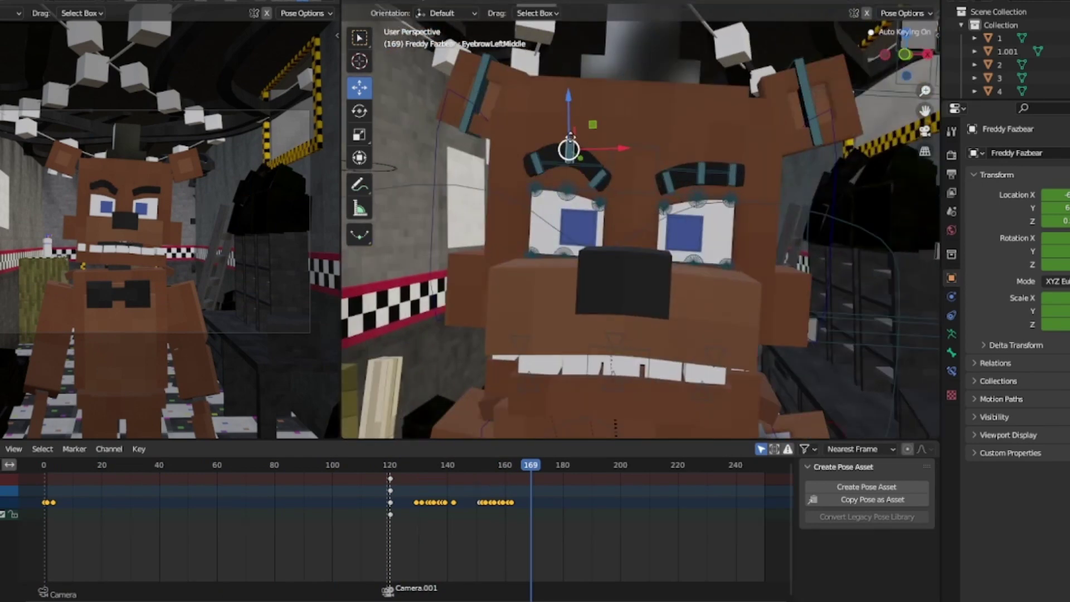
pyautogui.moveTo(503, 465)
pyautogui.mouseDown()
pyautogui.moveTo(435, 466)
pyautogui.moveTo(483, 459)
pyautogui.moveTo(504, 474)
pyautogui.mouseUp()
pyautogui.press('i')
pyautogui.click(383, 366)
pyautogui.press('space')
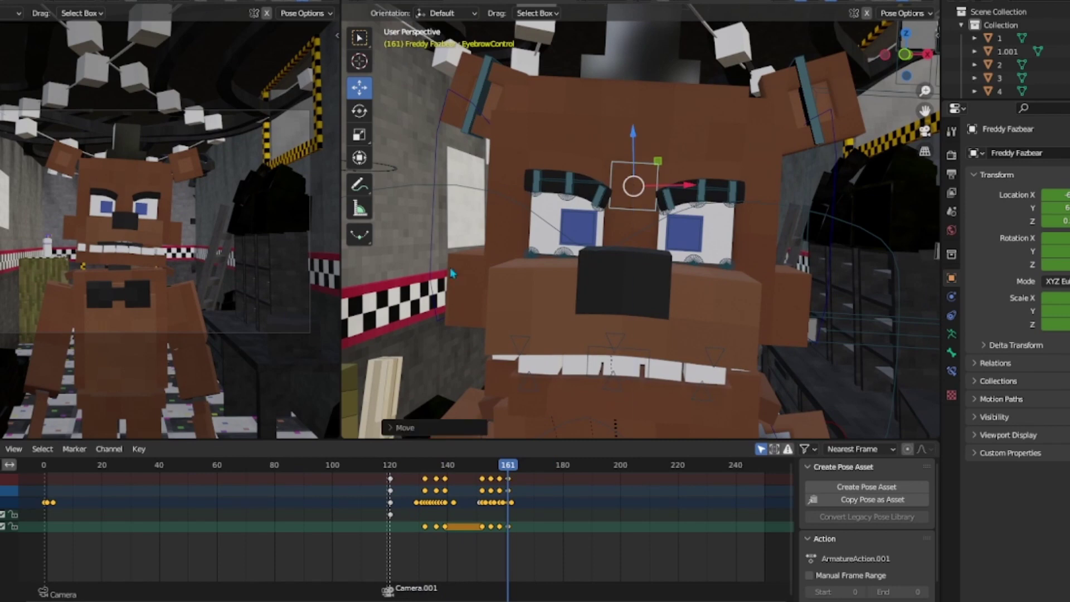
pyautogui.press('space')
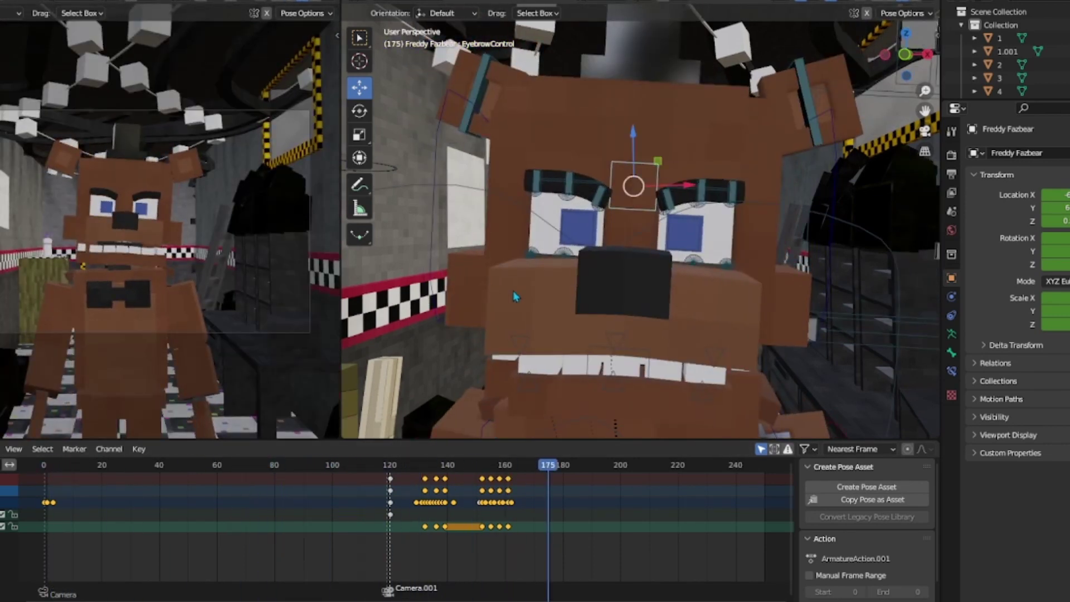
pyautogui.click(420, 464)
pyautogui.press('space')
# - Try adding further head rotation after frame 170, and undo these edits
pyautogui.moveTo(529, 465); pyautogui.dragTo(562, 465)
pyautogui.press('r')
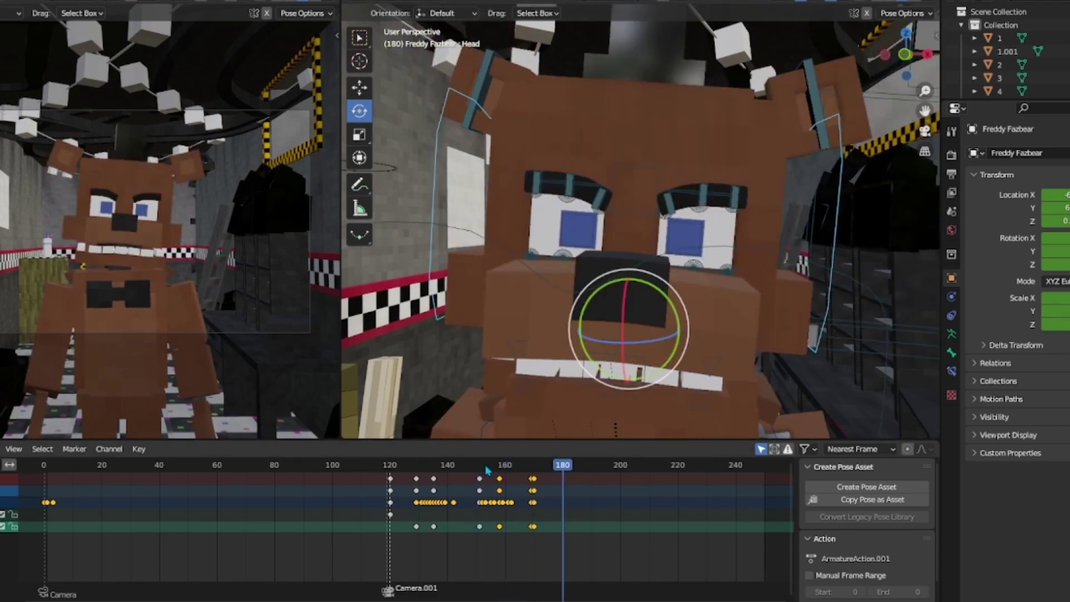
pyautogui.hotkey('ctrl', 'z')
pyautogui.hotkey('ctrl', 'z')
pyautogui.hotkey('ctrl', 'z')
pyautogui.hotkey('ctrl', 'z')
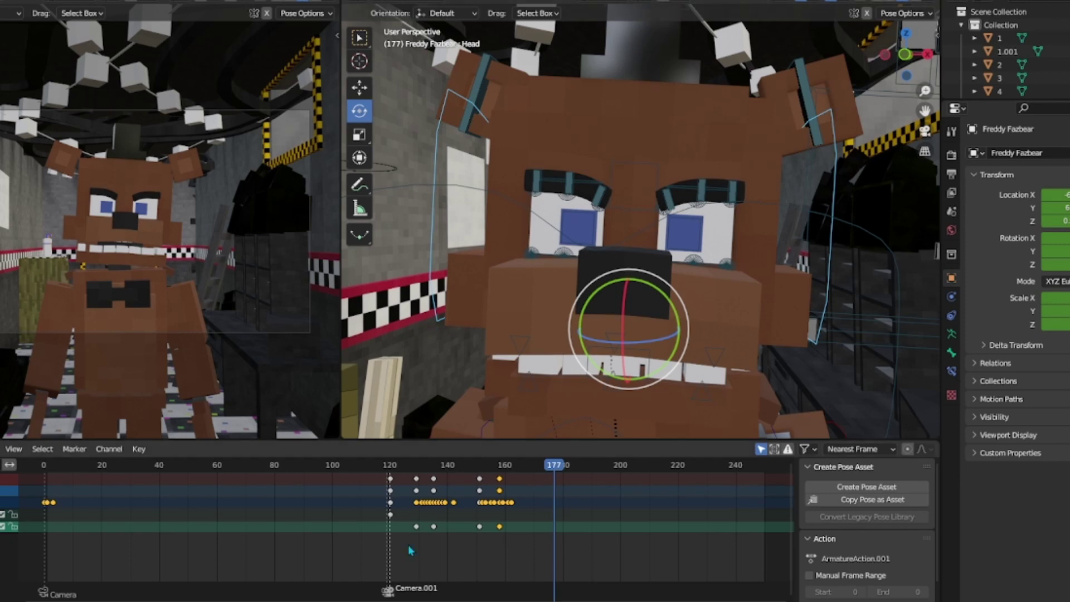
# - Return Freddy to Object Mode, play the shot, and bind Camera.001 to a timeline marker at frame 179
pyautogui.hotkey('ctrl', 'Tab')
pyautogui.press('space')
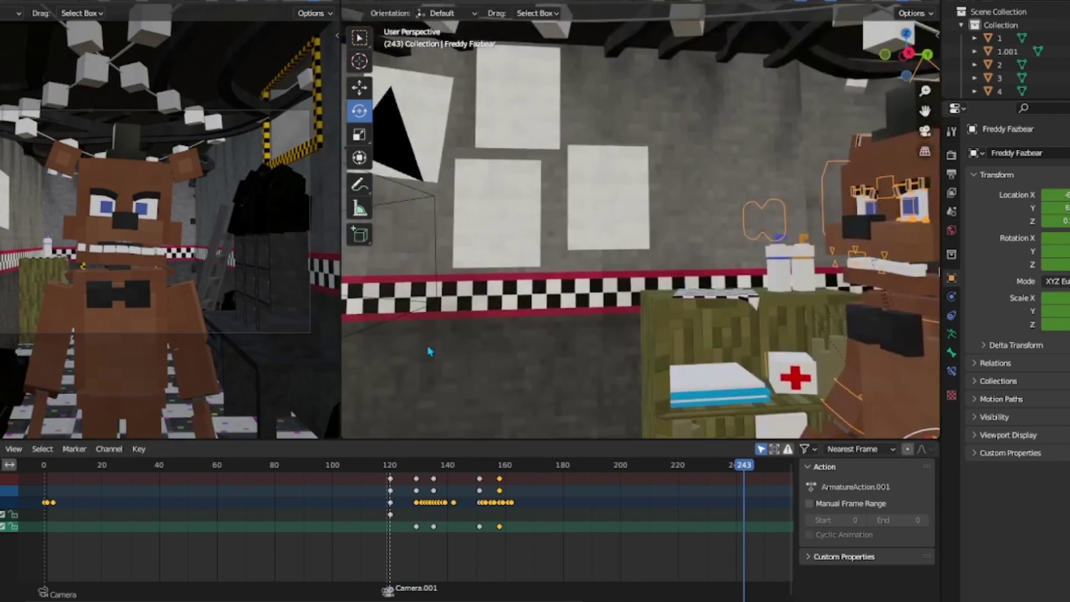
pyautogui.click(397, 134)
pyautogui.moveTo(449, 465); pyautogui.dragTo(565, 489)
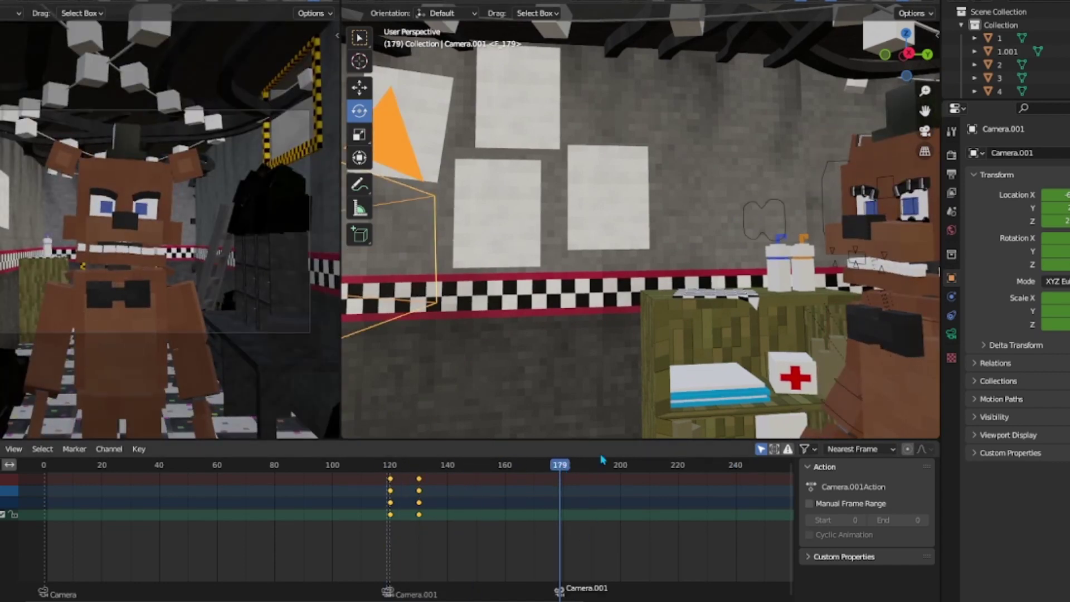
# - Add a new camera and bind it to a timeline marker at frame 180
pyautogui.hotkey('shift', 'a')
pyautogui.click(543, 364)
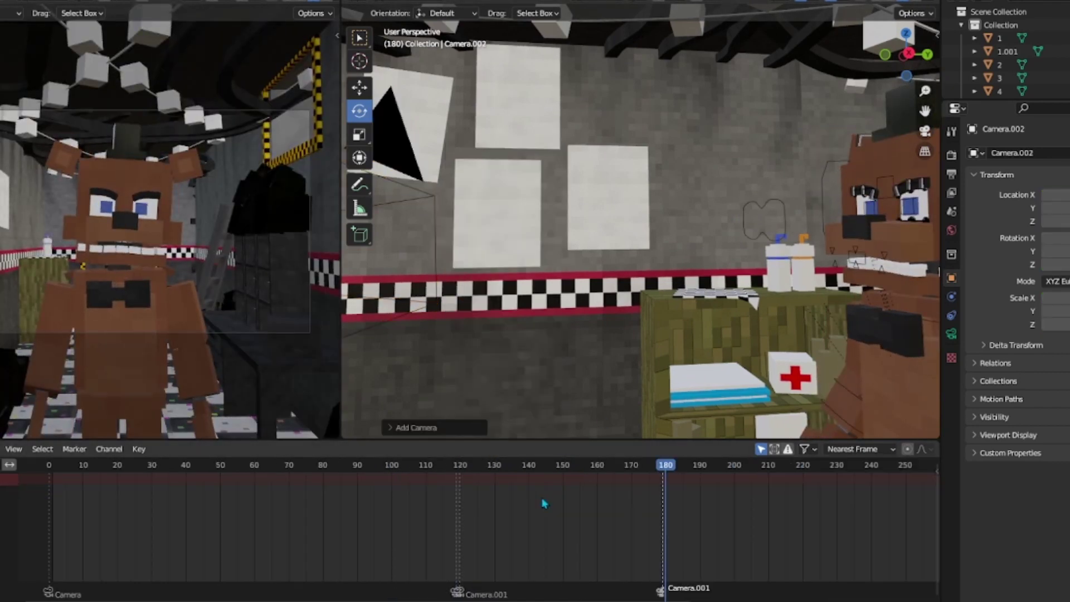
pyautogui.press('Right')
pyautogui.scroll(-3, 723, 535)
pyautogui.hotkey('ctrl', 'b')
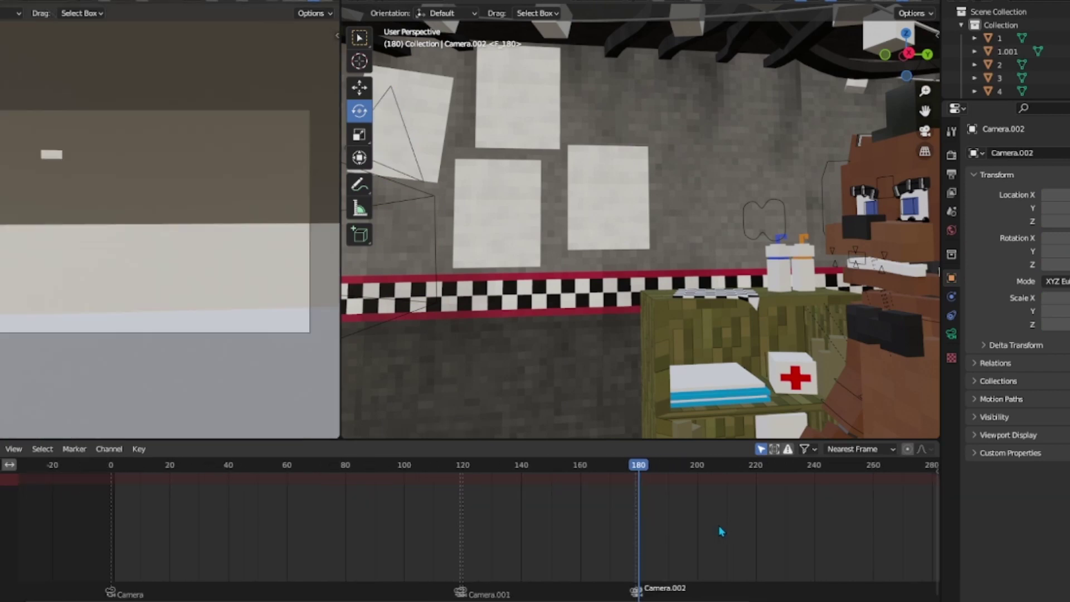
# - Hold Camera.001 with a keyframe at frame 171 and rotate it at frame 179 for the cut
pyautogui.moveTo(184, 234); pyautogui.dragTo(226, 160, button='middle')
pyautogui.click(249, 171)
pyautogui.press('Delete')
pyautogui.click(636, 478)
pyautogui.click(399, 134)
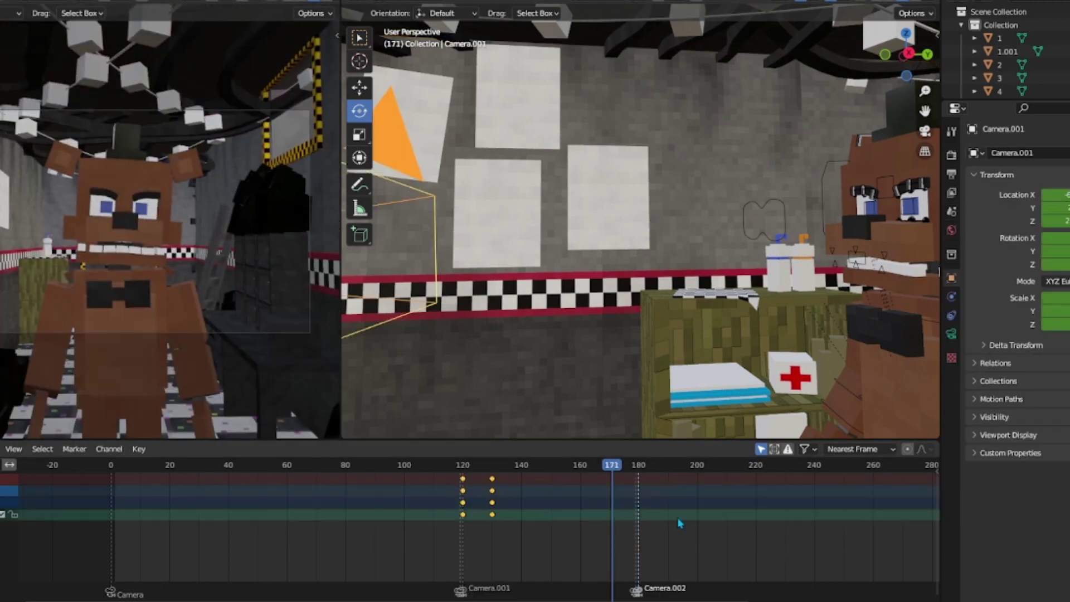
pyautogui.press('i')
pyautogui.click(446, 347)
pyautogui.press('r')
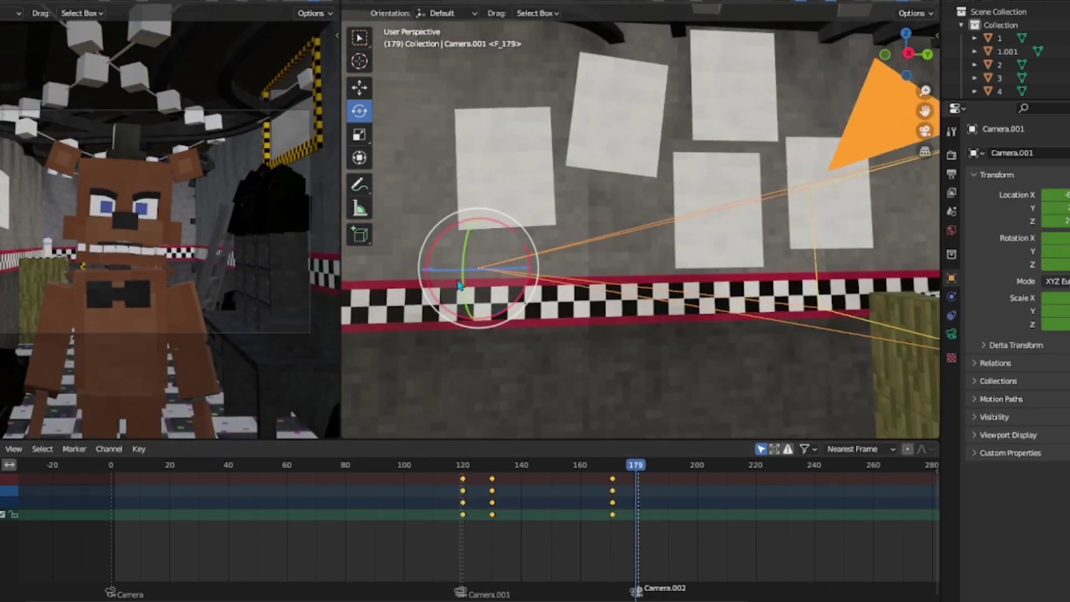
pyautogui.click(643, 473)
pyautogui.press('i')
pyautogui.click(641, 471)
# - Position Camera.002 above the wooden desk and keyframe its location and rotation at frame 180
pyautogui.moveTo(454, 310); pyautogui.dragTo(557, 359, button='middle')
pyautogui.click(559, 361)
pyautogui.press('i')
pyautogui.click(470, 346)
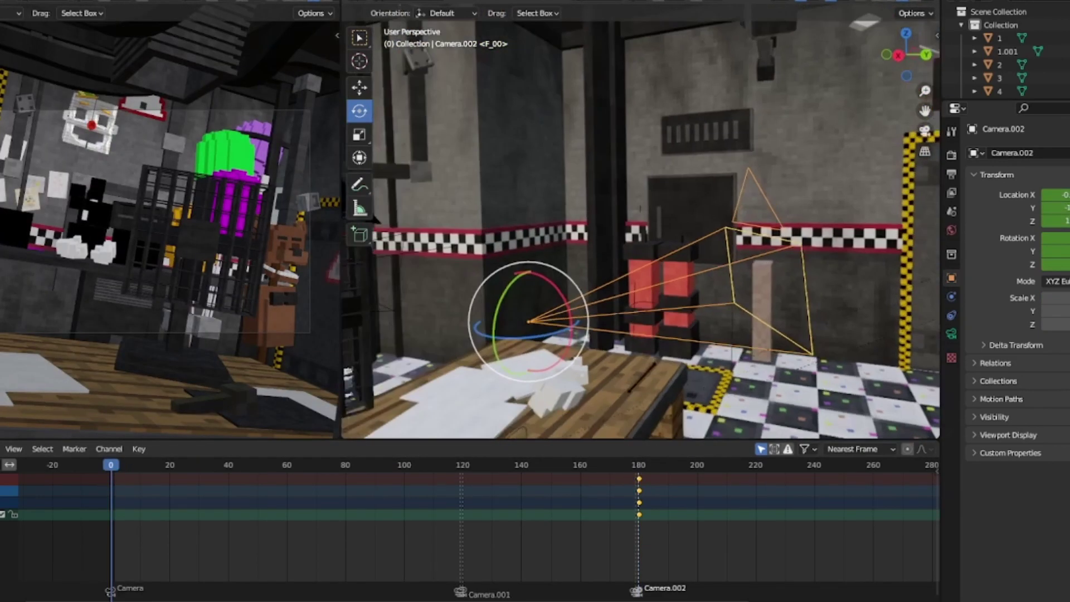
pyautogui.press('r')
pyautogui.click(627, 430)
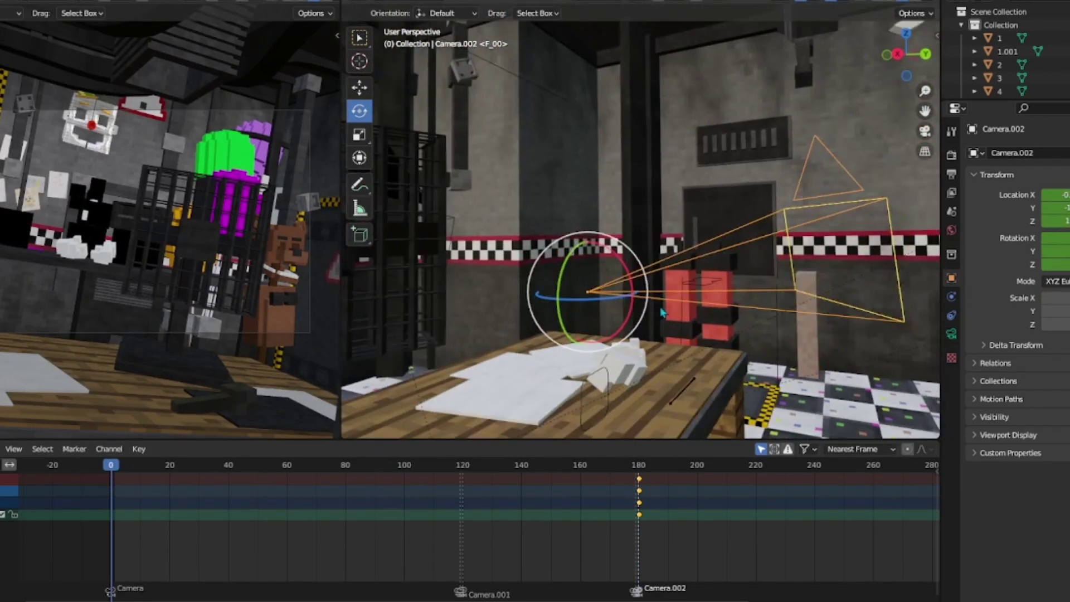
# - Tilt Camera.002 steeply upward at frame 180 and update its keyframe
pyautogui.click(639, 471)
pyautogui.press('r')
pyautogui.press('Escape')
pyautogui.press('r')
pyautogui.click(707, 413)
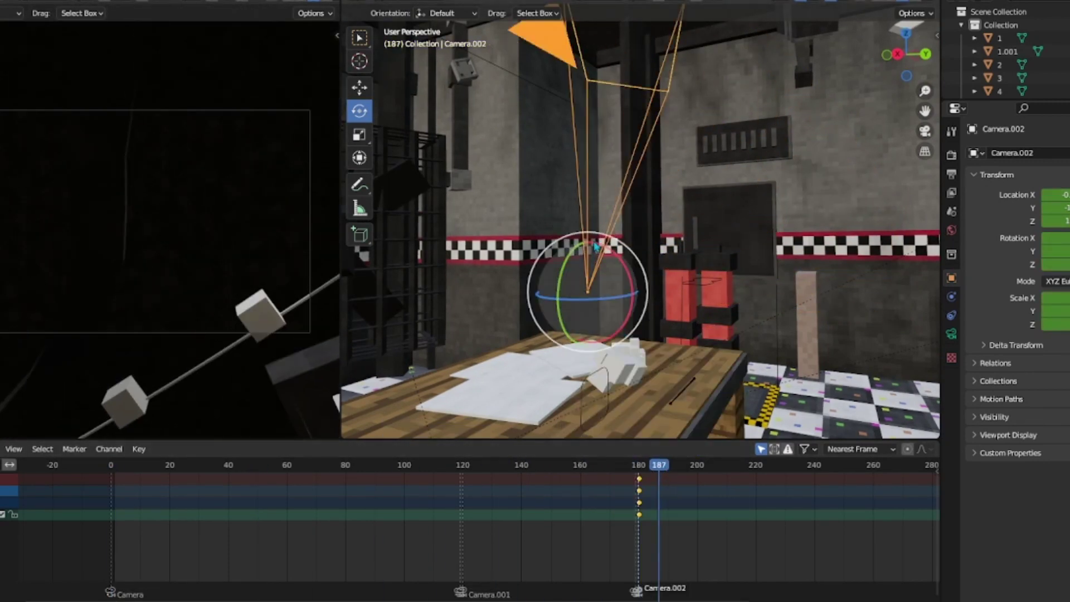
# - Rotate Camera.002 down to face Candy Cadet at frame 187, keyframe it, and play back the transition
pyautogui.moveTo(595, 245); pyautogui.dragTo(624, 399)
pyautogui.press('space')
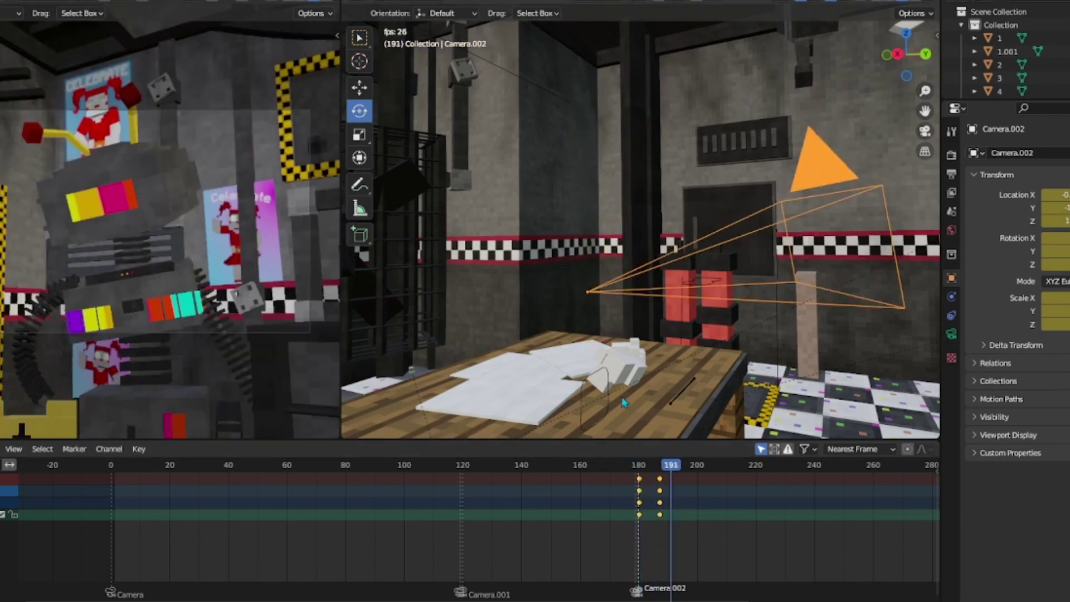
pyautogui.press('KP_0')
pyautogui.press('space')
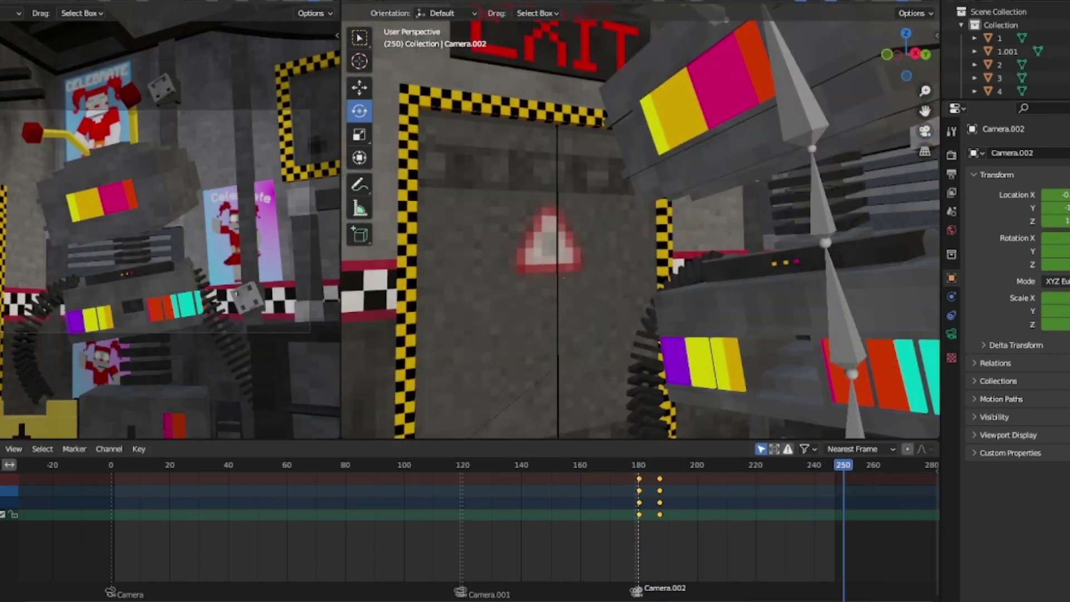
# - Put the Candy Cadet rig in Pose Mode and insert a keyframe on its Middle bone at frame 190
pyautogui.click(667, 473)
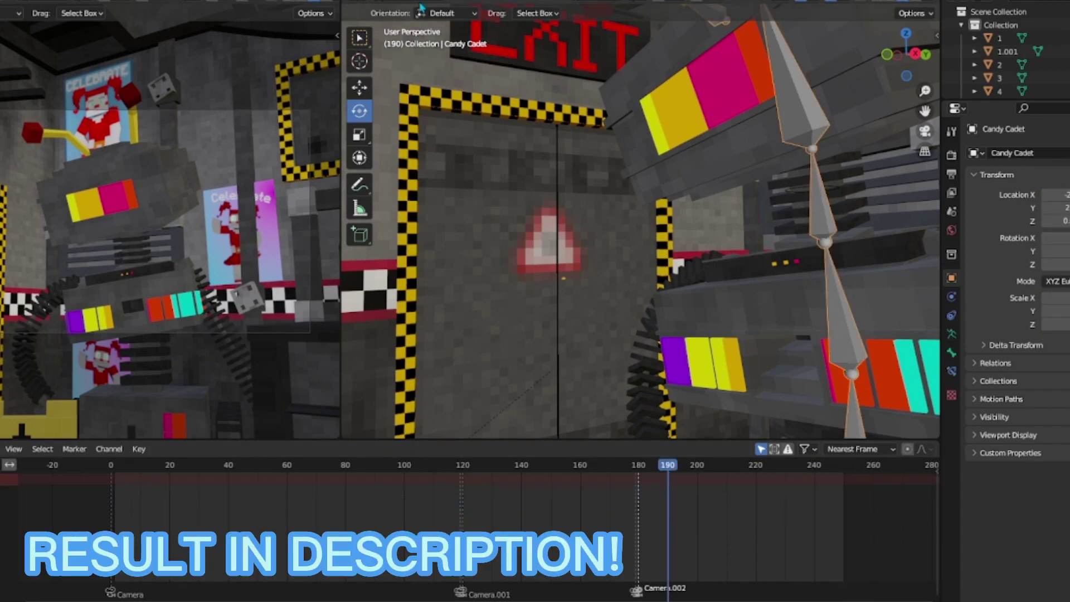
pyautogui.click(837, 304)
pyautogui.hotkey('ctrl', 'Tab')
pyautogui.press('KP_Decimal')
pyautogui.press('i')
pyautogui.click(490, 322)
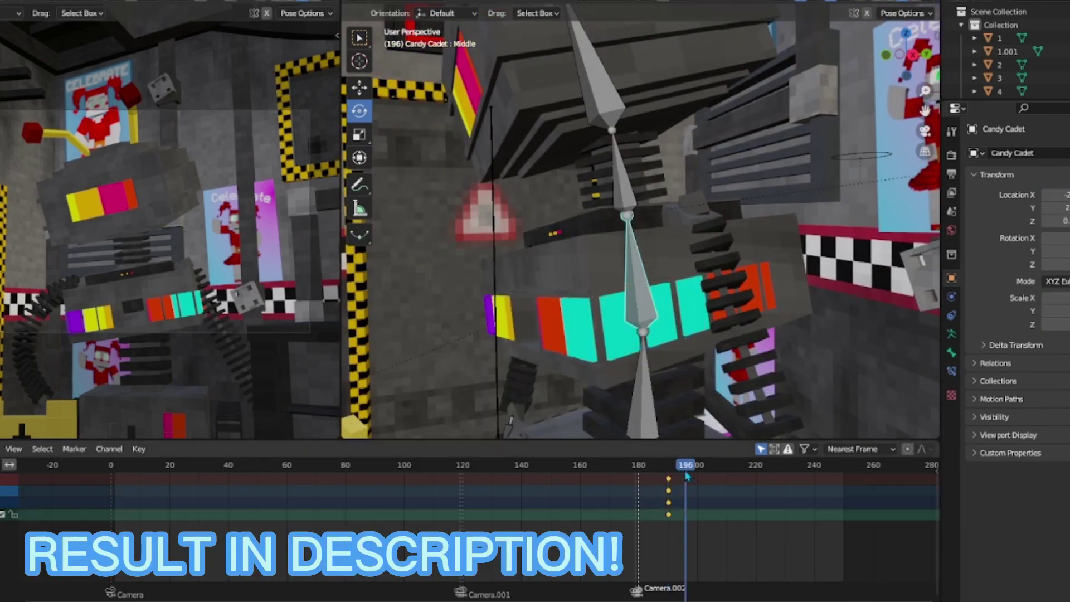
# - Rotate Candy Cadet's Middle bone back and forth and keyframe its poses from frame 204 through frame 217
pyautogui.click(698, 470)
pyautogui.moveTo(708, 470); pyautogui.dragTo(709, 468)
pyautogui.press('i')
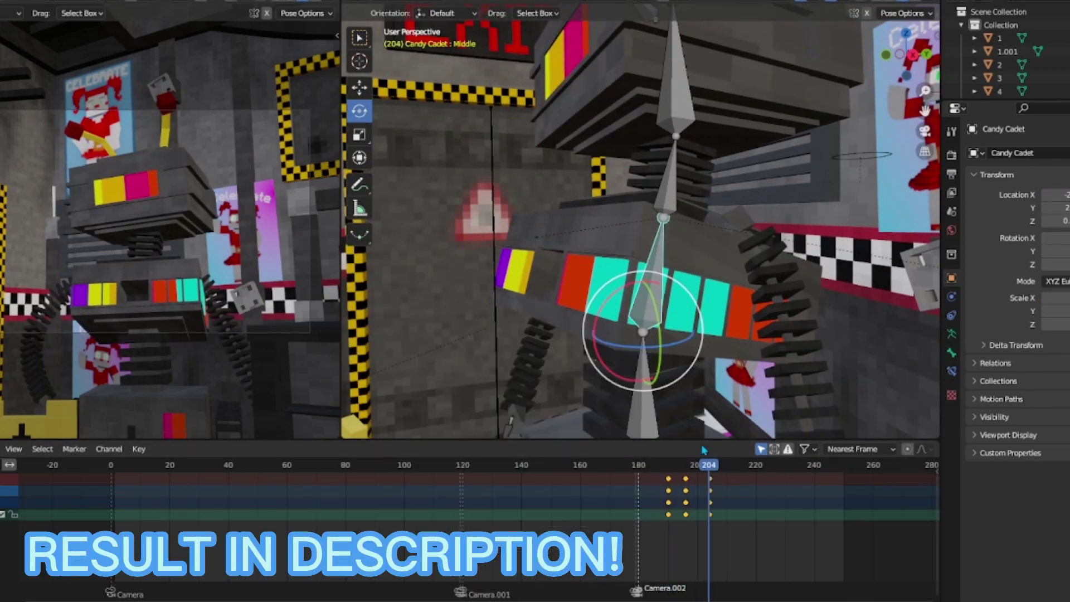
pyautogui.moveTo(637, 305); pyautogui.dragTo(716, 409)
pyautogui.press('i')
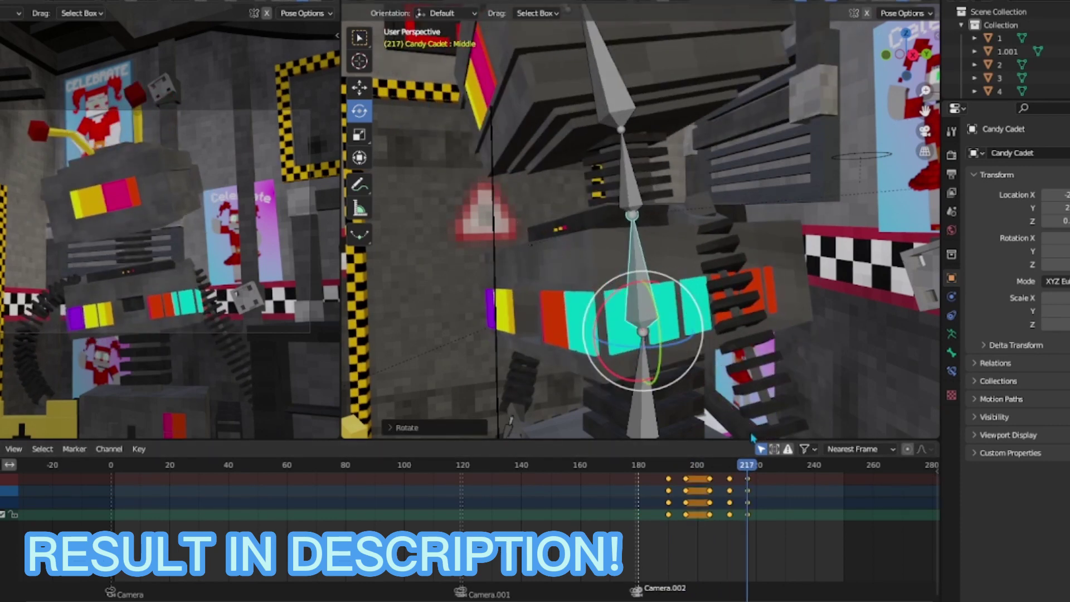
# - Play back the body motion and add an extra keyframe on the Middle bone at frame 199
pyautogui.press('space')
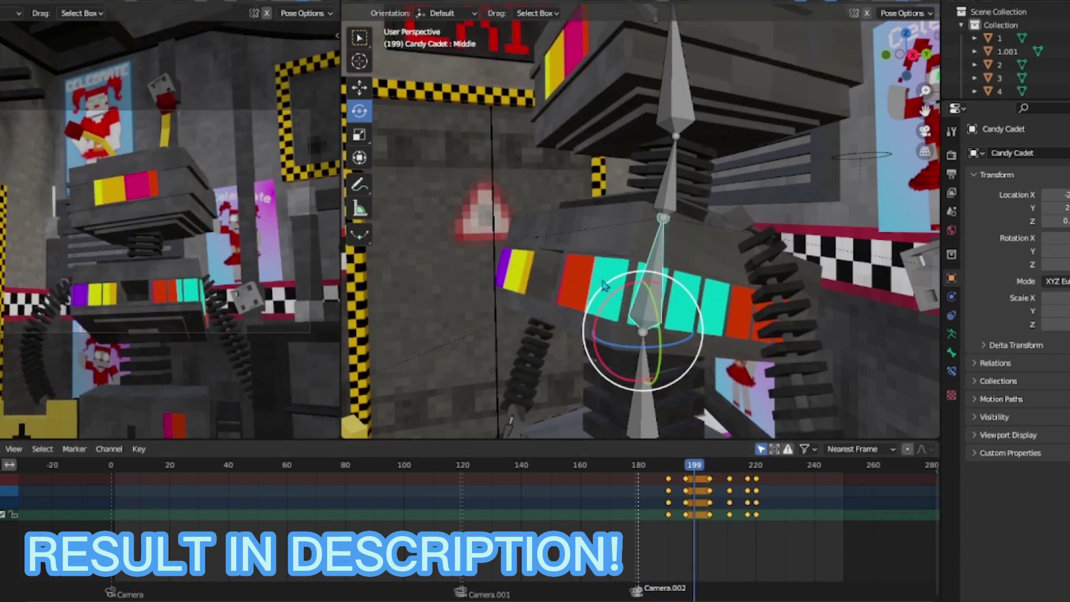
pyautogui.press('i')
pyautogui.press('space')
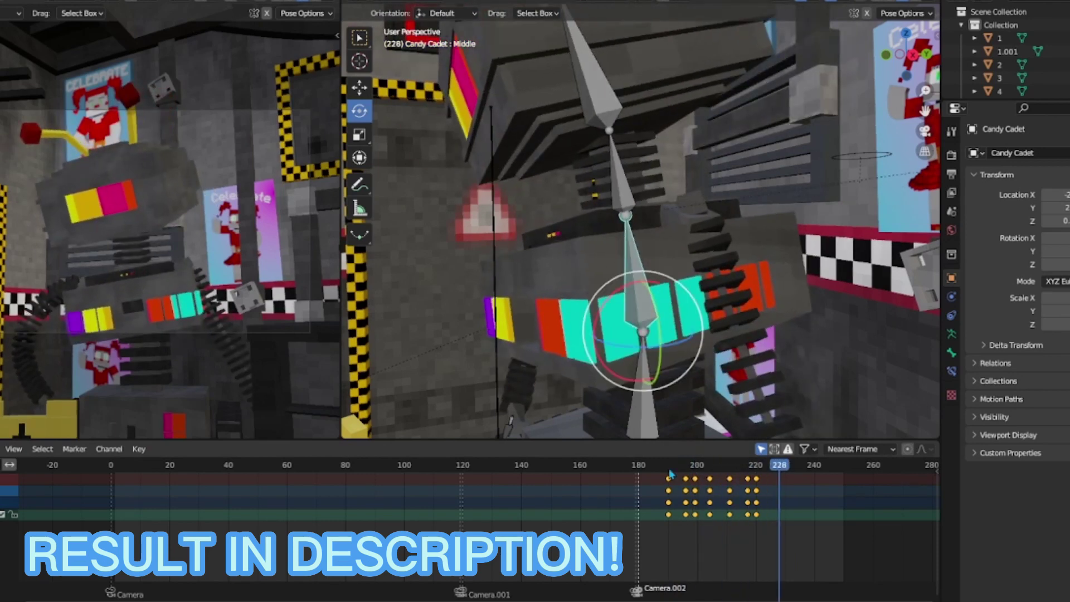
# - Select Candy Cadet's Top bone and keyframe its tilting head motion between frames 192 and 200
pyautogui.moveTo(640, 279); pyautogui.dragTo(593, 290, button='middle')
pyautogui.click(649, 184)
pyautogui.press('space')
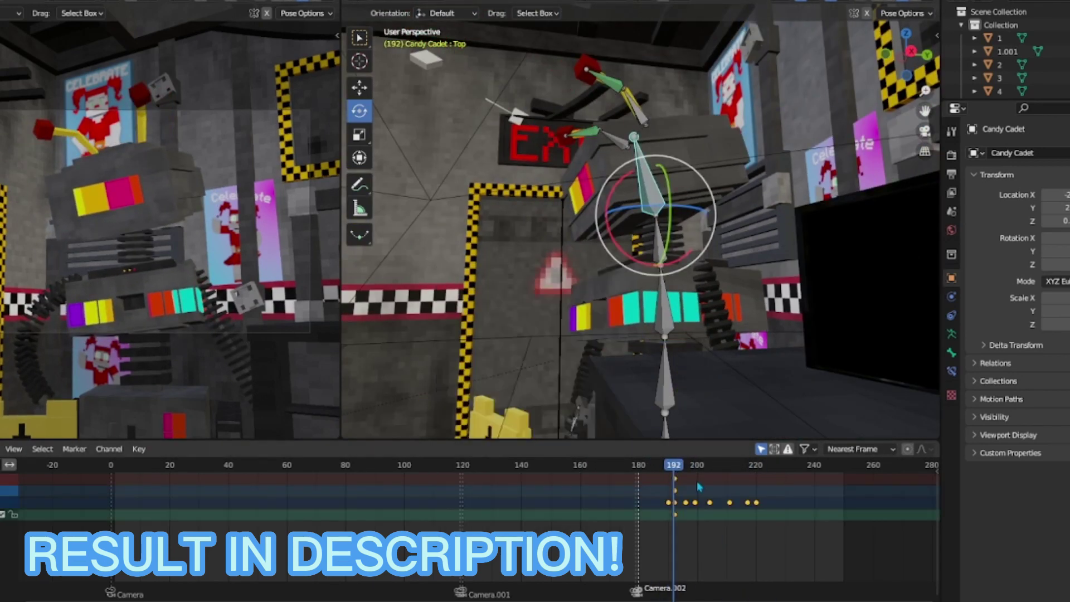
pyautogui.press('r')
pyautogui.press('x')
pyautogui.press('Return')
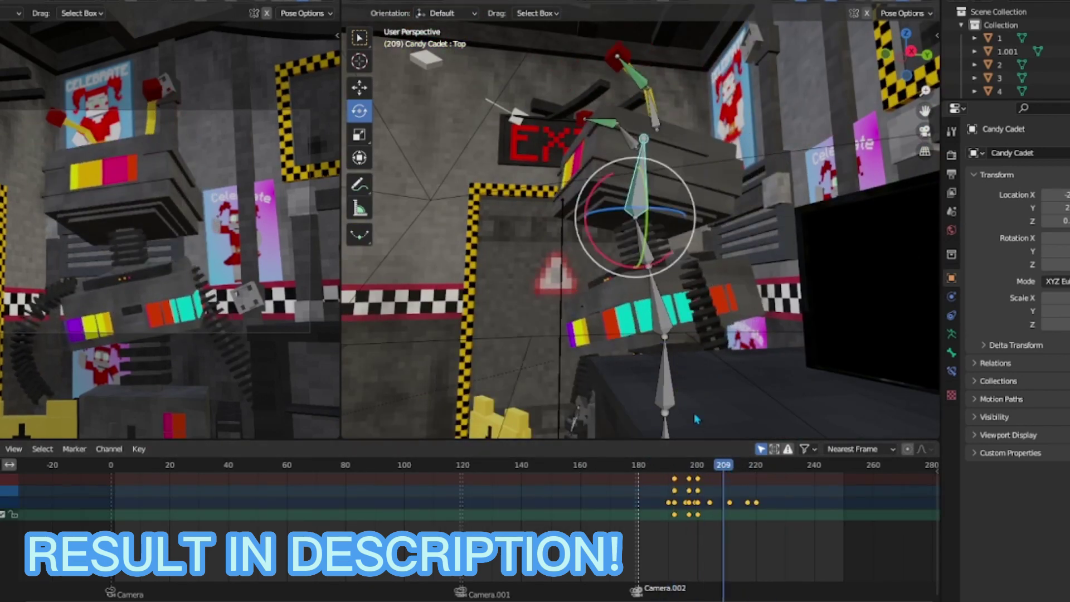
# - Keyframe further head rotations on the Top bone between frames 206 and 219, and play back from frame 181
pyautogui.press('i')
pyautogui.click(597, 363)
pyautogui.click(752, 478)
pyautogui.moveTo(605, 220); pyautogui.dragTo(611, 195)
pyautogui.moveTo(763, 478); pyautogui.dragTo(641, 478)
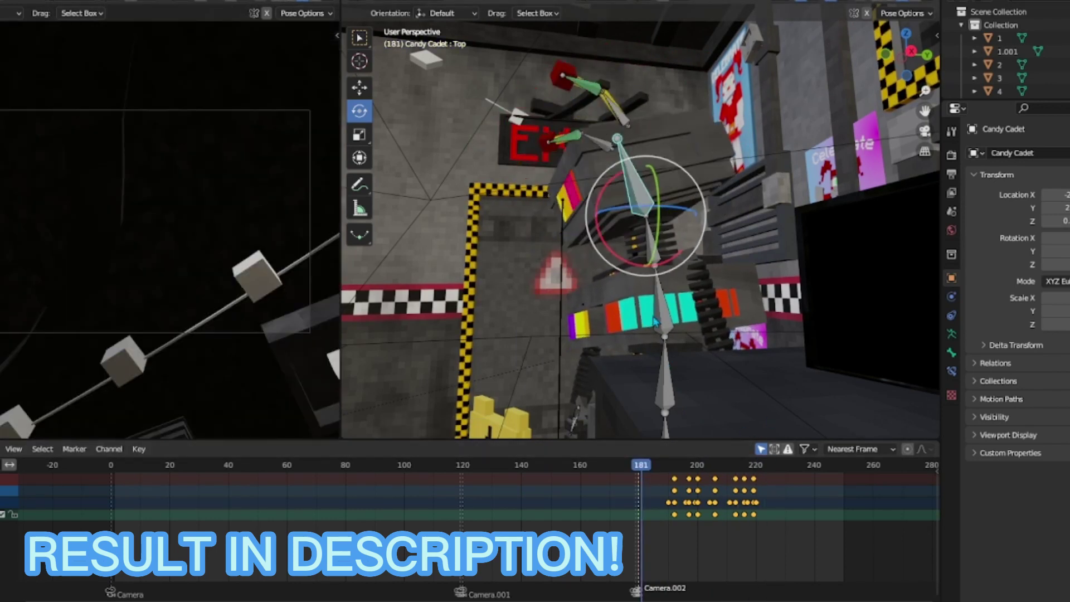
pyautogui.press('space')
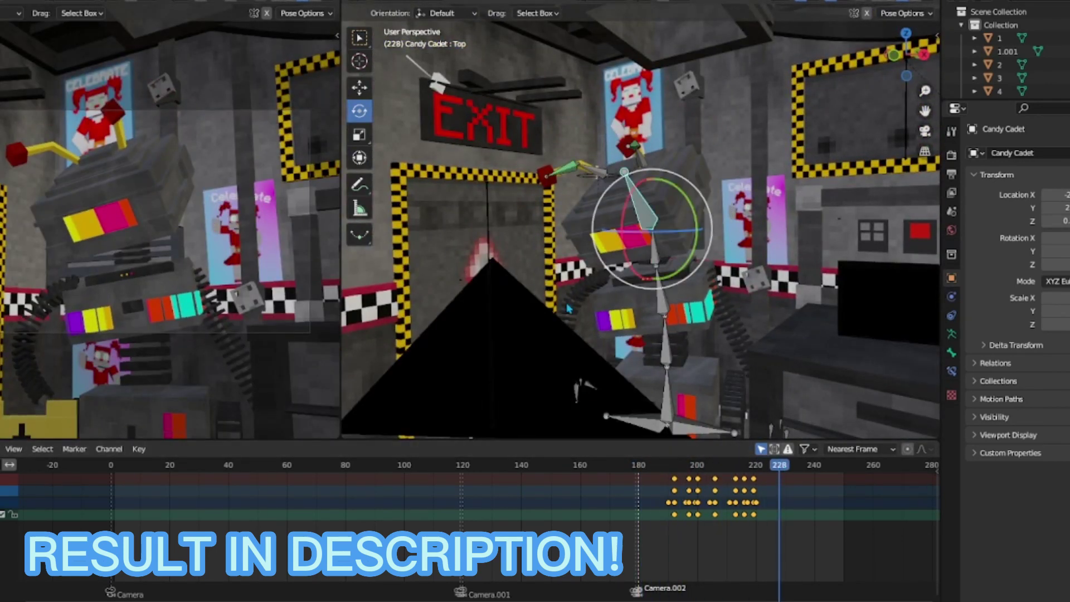
# - Keyframe the Top bone at frame 228, straighten the head with keyframes up to frame 240, and play back the whole animation
pyautogui.press('i')
pyautogui.click(569, 307)
pyautogui.click(797, 464)
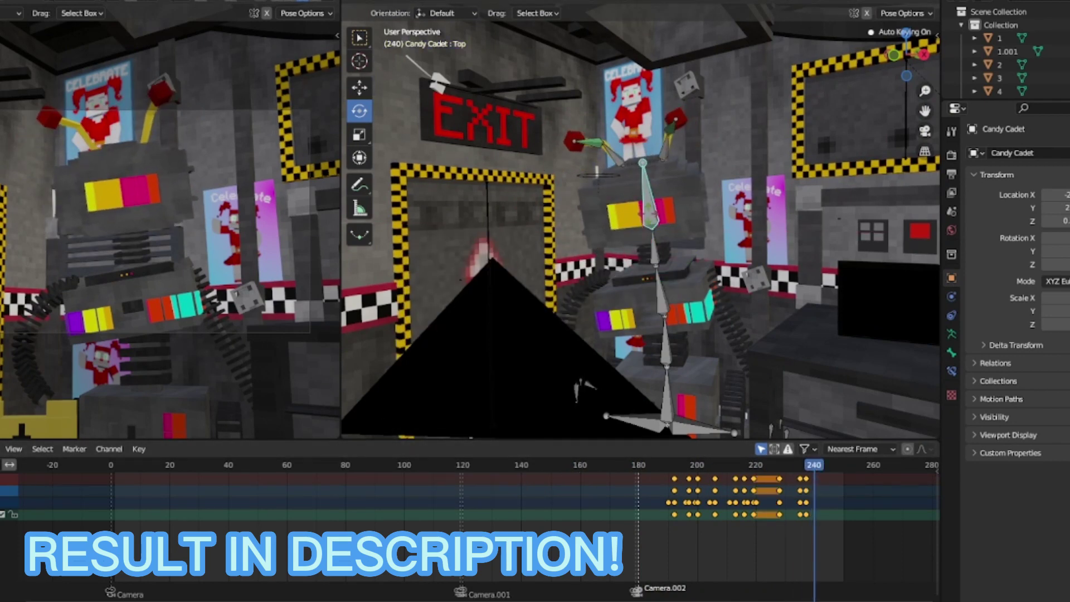
pyautogui.press('space')
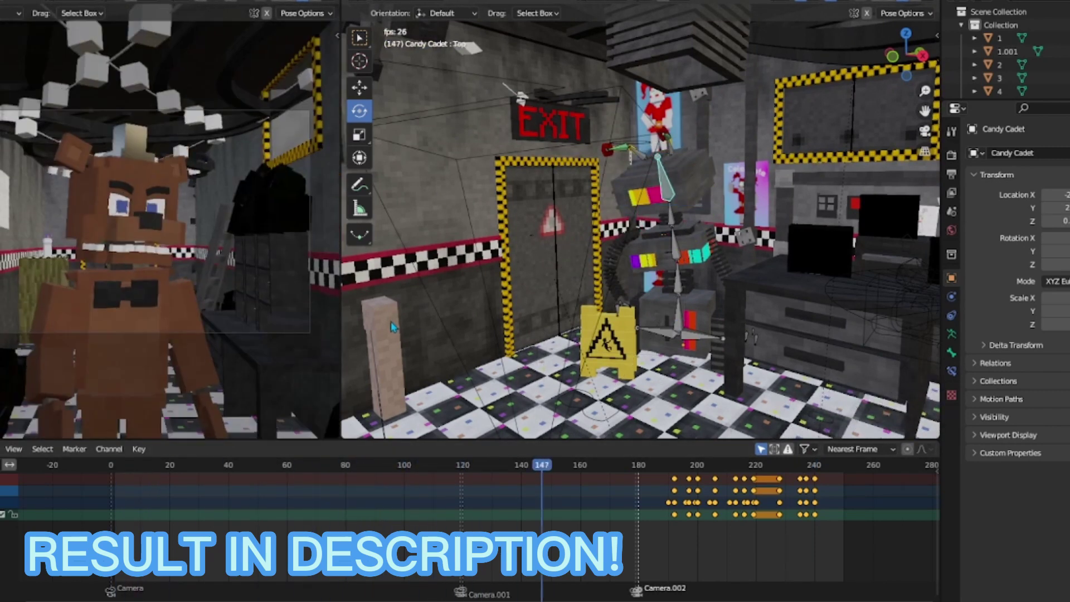
pyautogui.moveTo(812, 468); pyautogui.dragTo(830, 471)
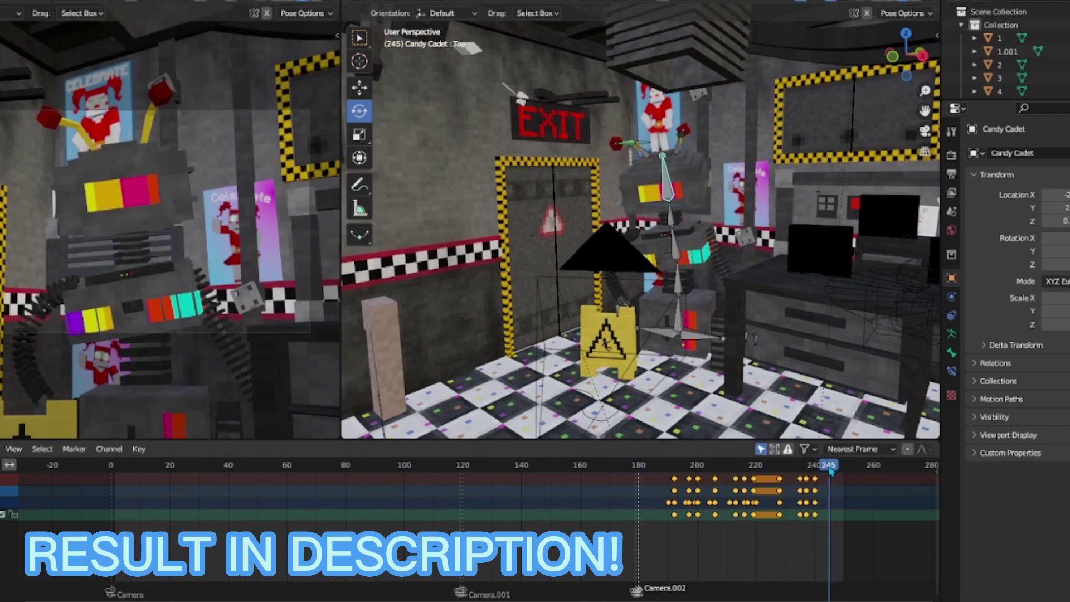